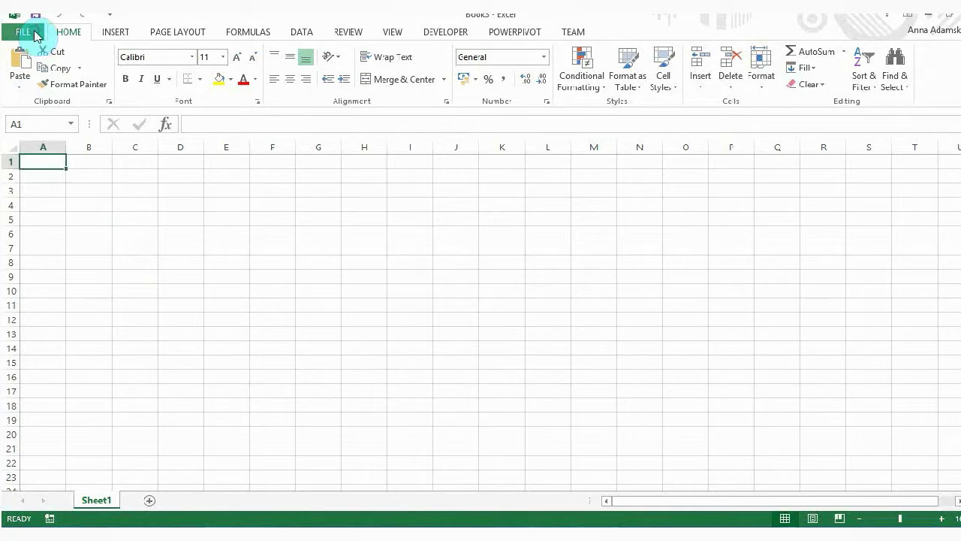
- Open the COM Add-ins management dialog from the program's options
left_click(34, 36)
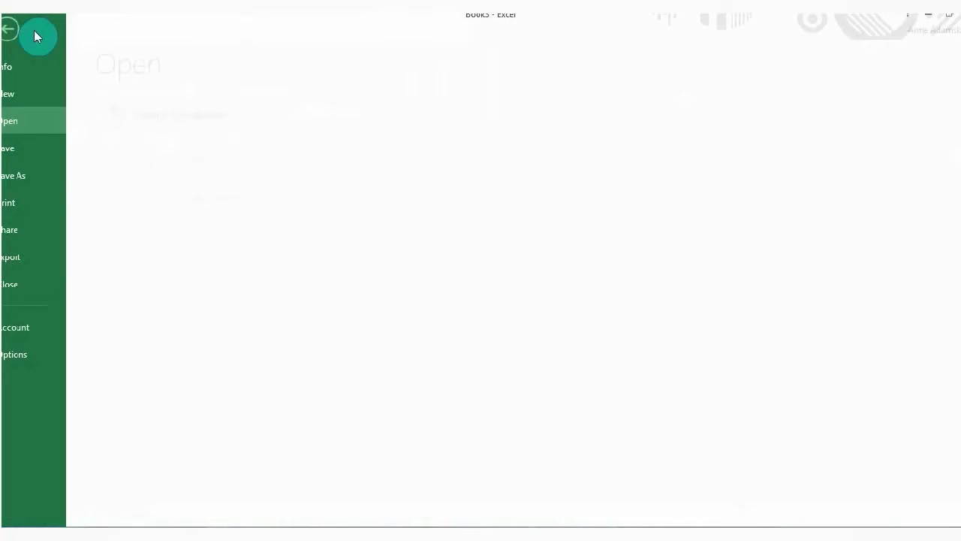
left_click(31, 360)
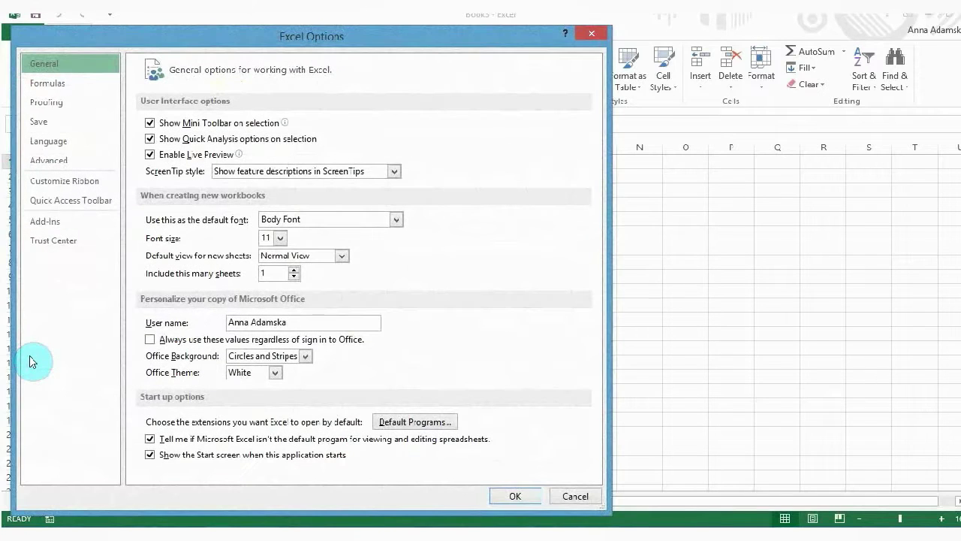
left_click(49, 221)
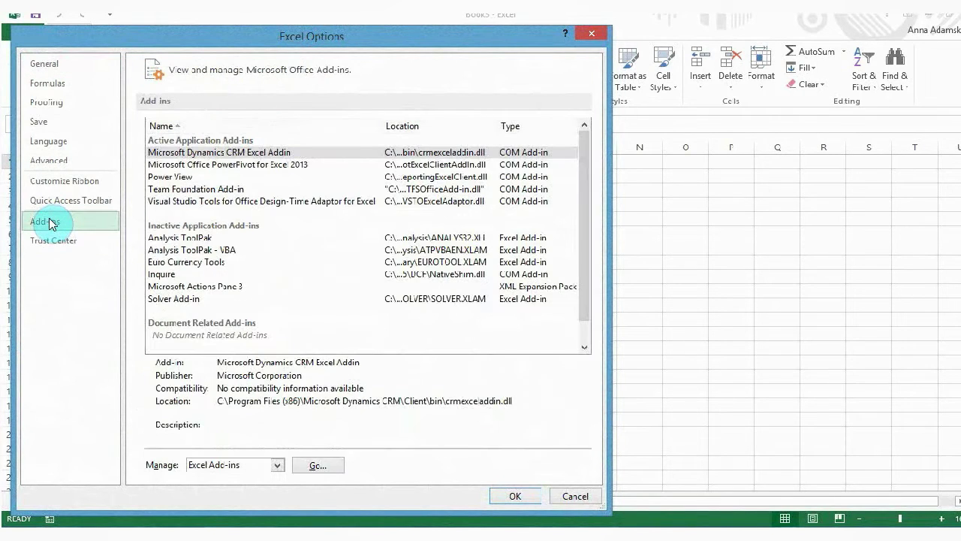
left_click(278, 465)
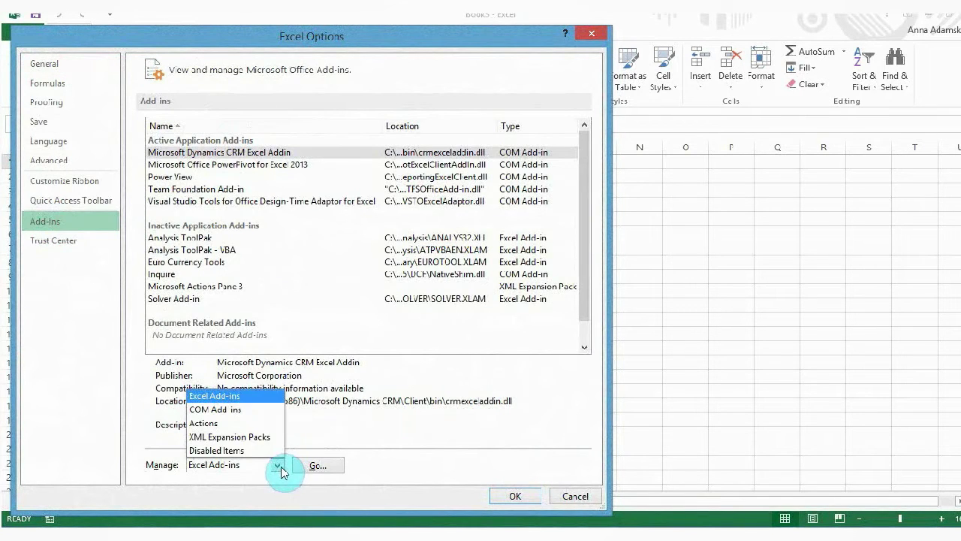
left_click(264, 410)
left_click(319, 464)
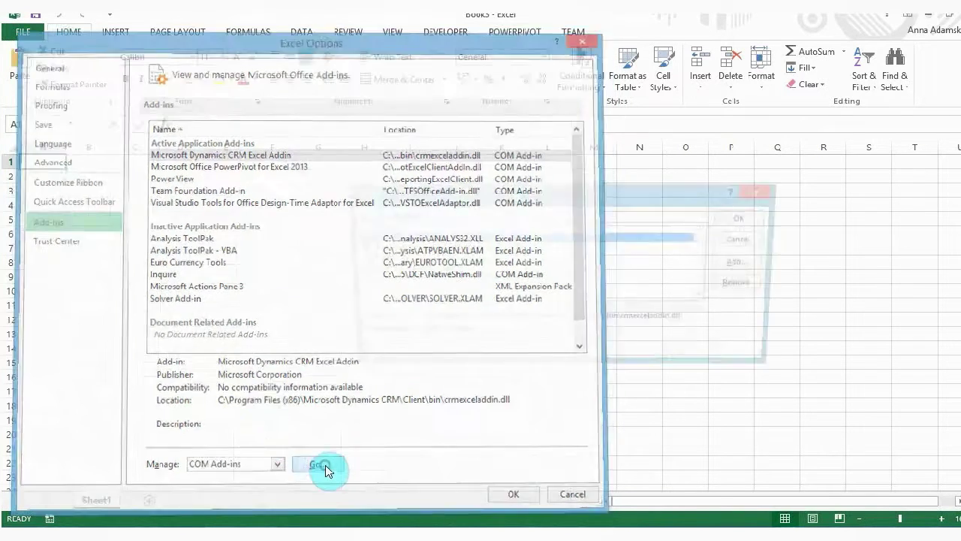
- Make sure the Power View and Microsoft Office PowerPivot for Excel 2013 add-ins are enabled, and accept the dialog
left_click(356, 258)
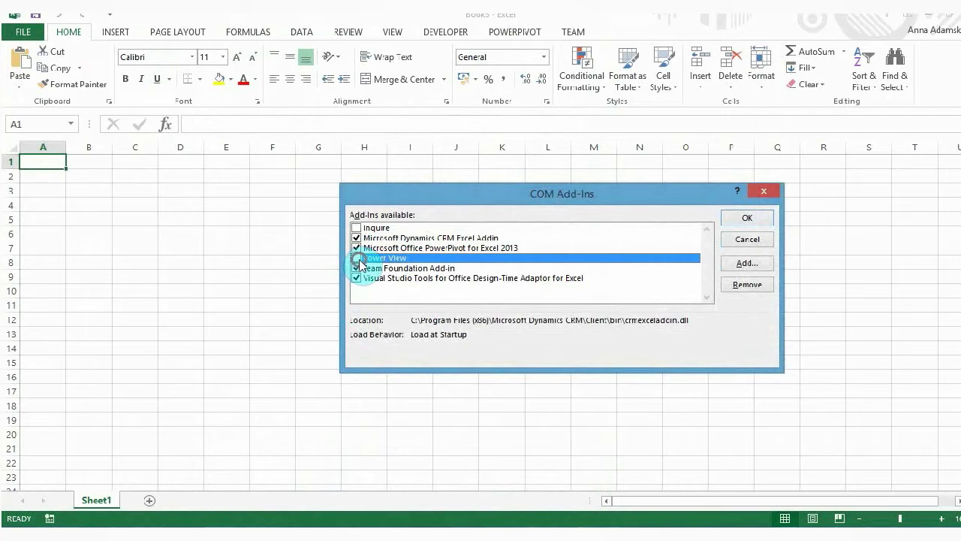
left_click(356, 248)
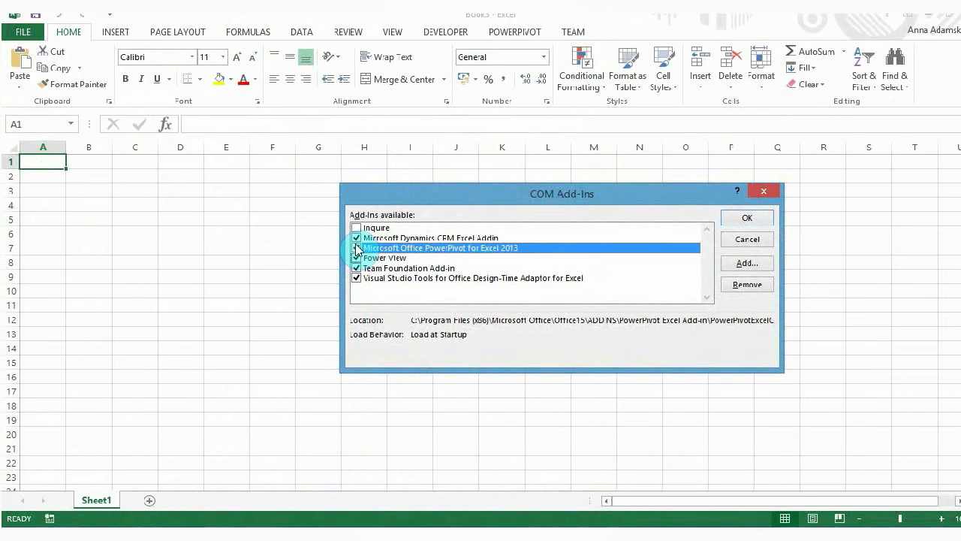
left_click(751, 217)
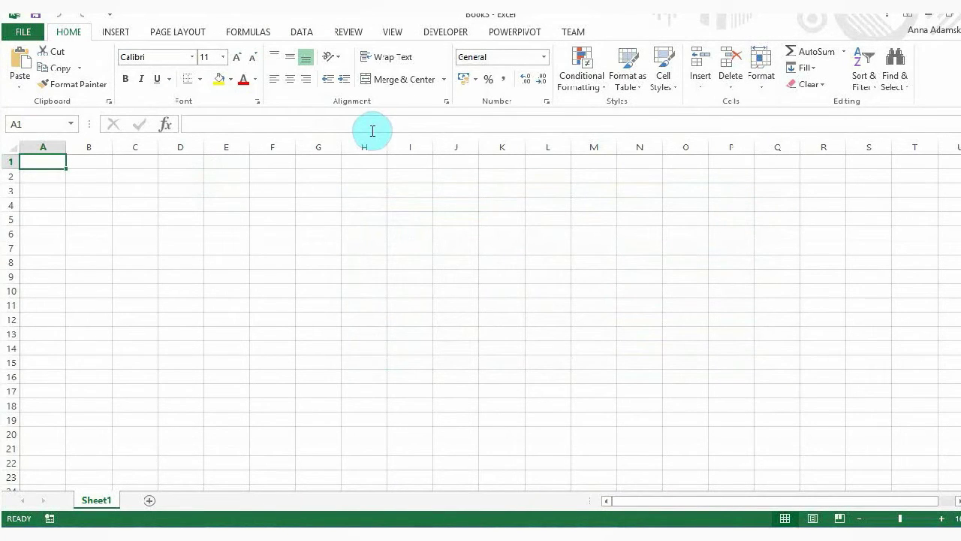
- Open the PowerPivot data model window and start an import from an OData data feed
left_click(514, 34)
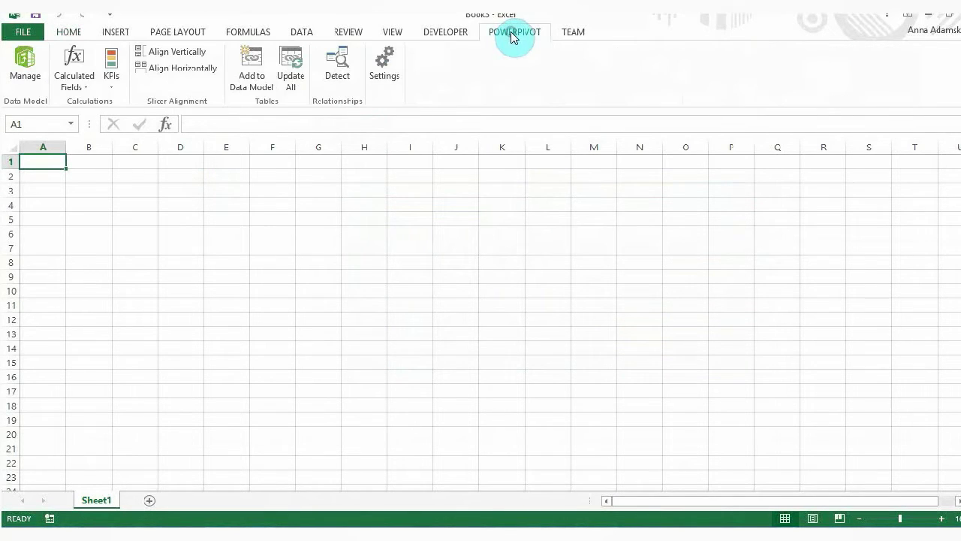
left_click(25, 71)
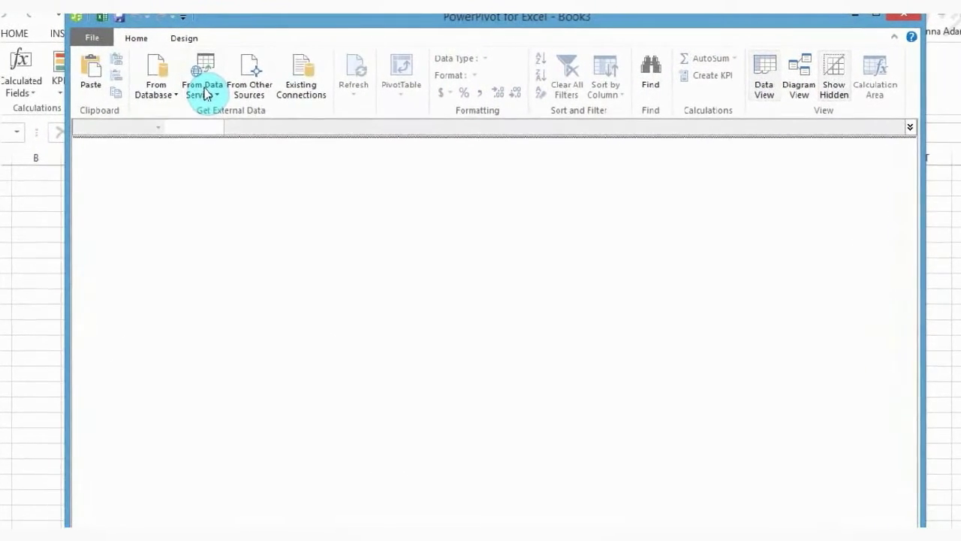
left_click(223, 91)
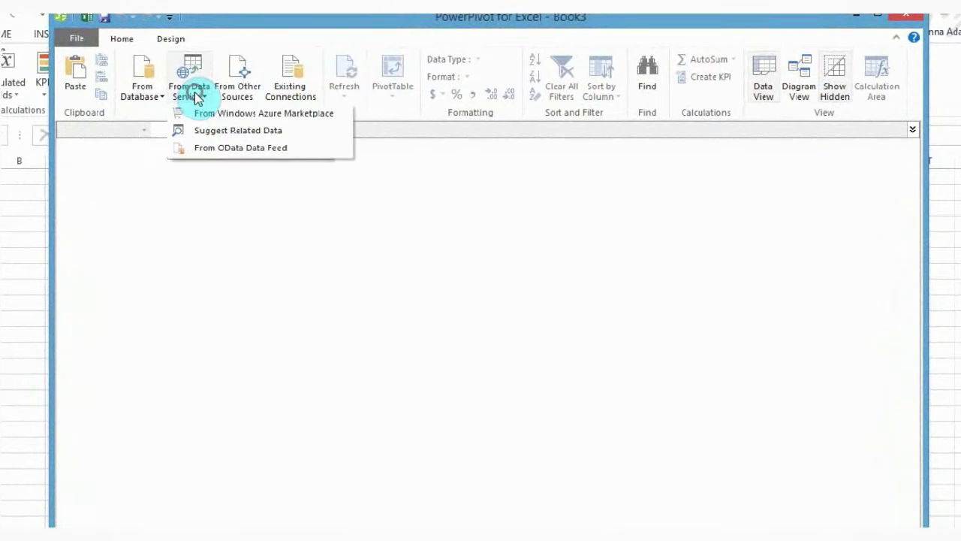
left_click(223, 149)
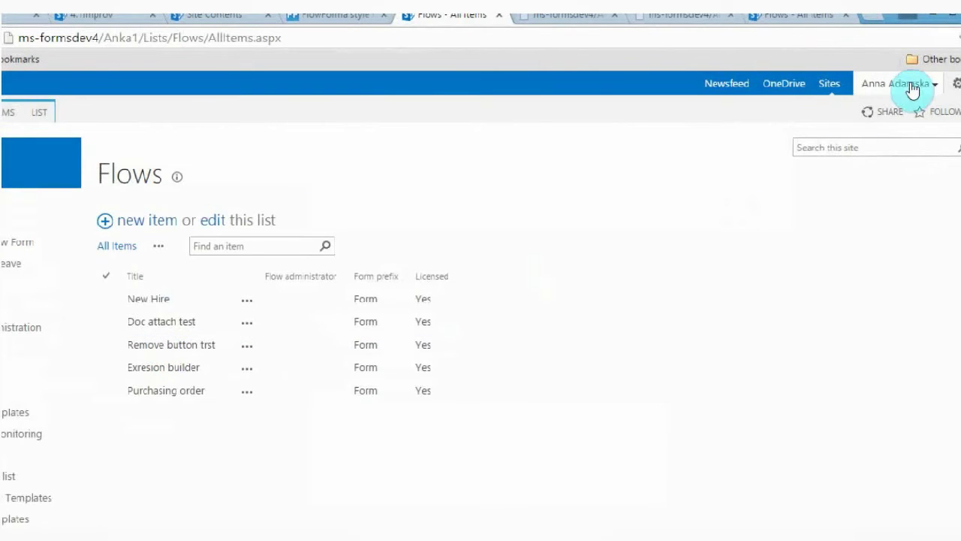
- Switch to the SharePoint site in the browser and open its OData feed from the FlowForma settings
left_click(956, 84)
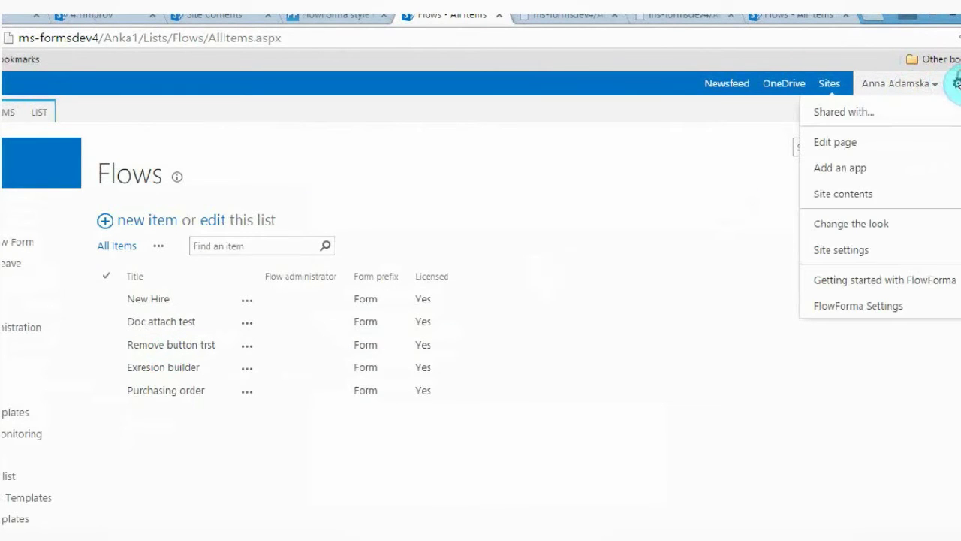
left_click(925, 304)
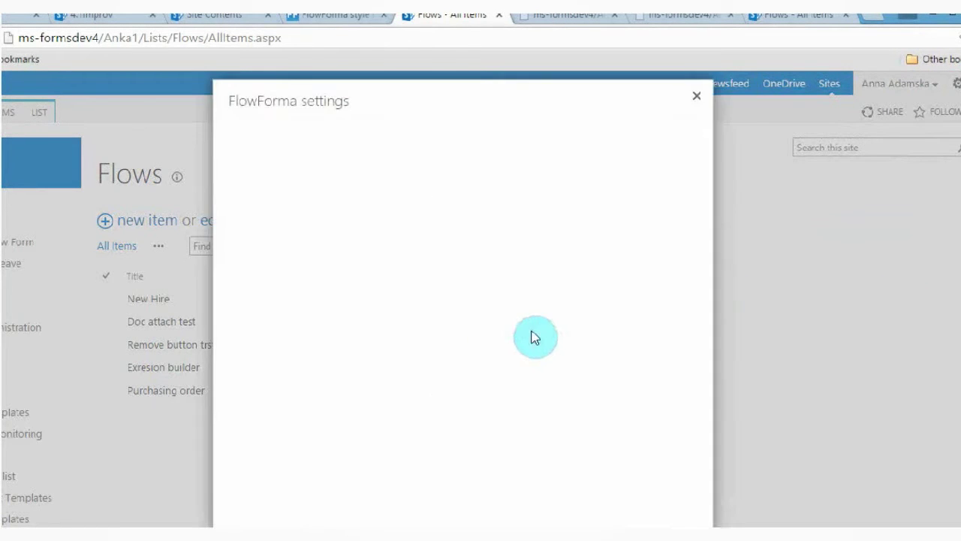
left_click(519, 439)
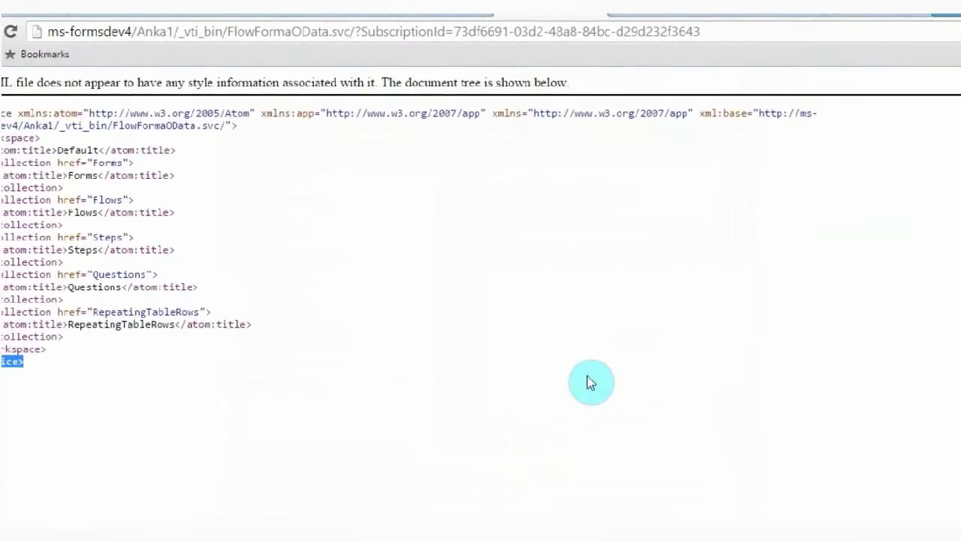
- Copy the feed's xml:base service address ending in FlowFormaOData.svc/ from the XML document
left_click(650, 104)
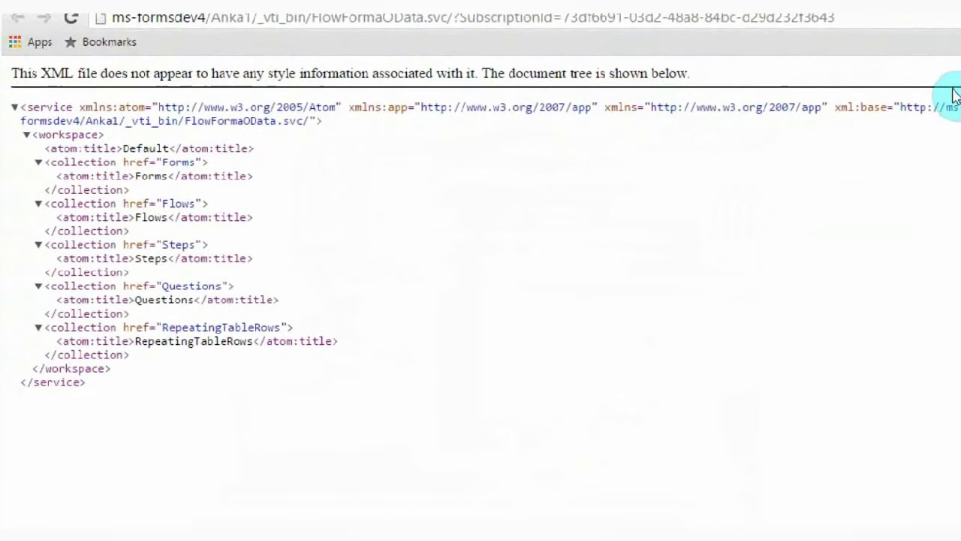
left_click_drag(900, 105, 308, 126)
key("ctrl+c")
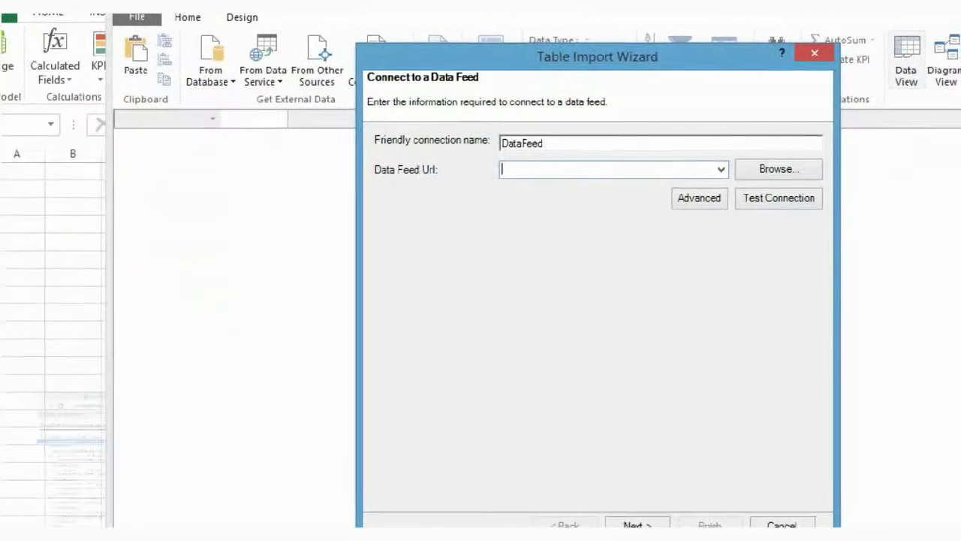
- Back in the Table Import Wizard, enter the copied FlowFormaOData.svc address as the data feed URL and test the connection
left_click(526, 167)
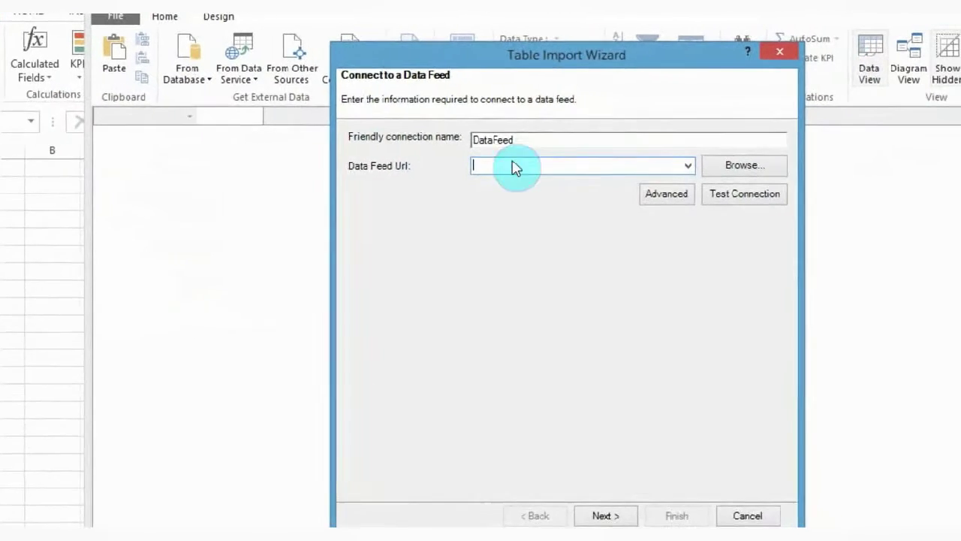
key("ctrl+v")
left_click(666, 185)
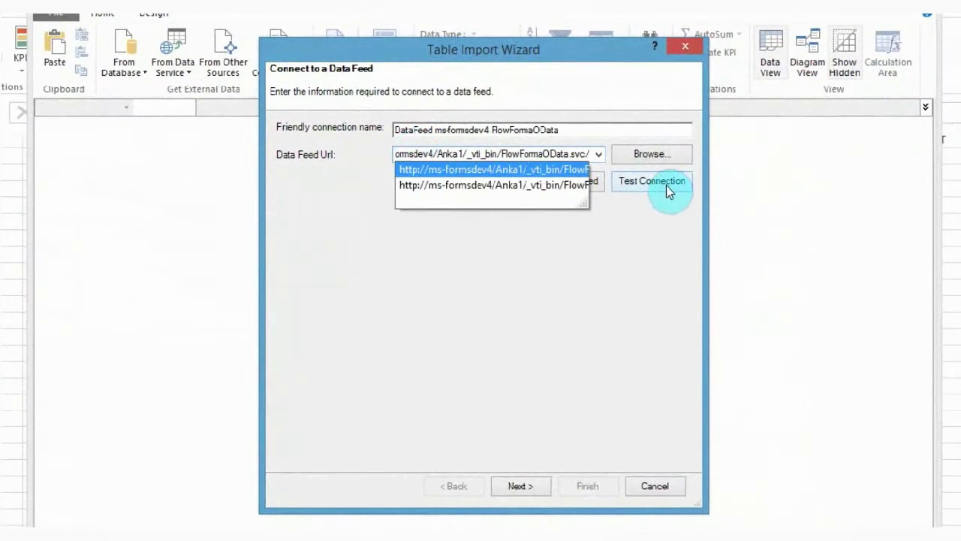
left_click(481, 298)
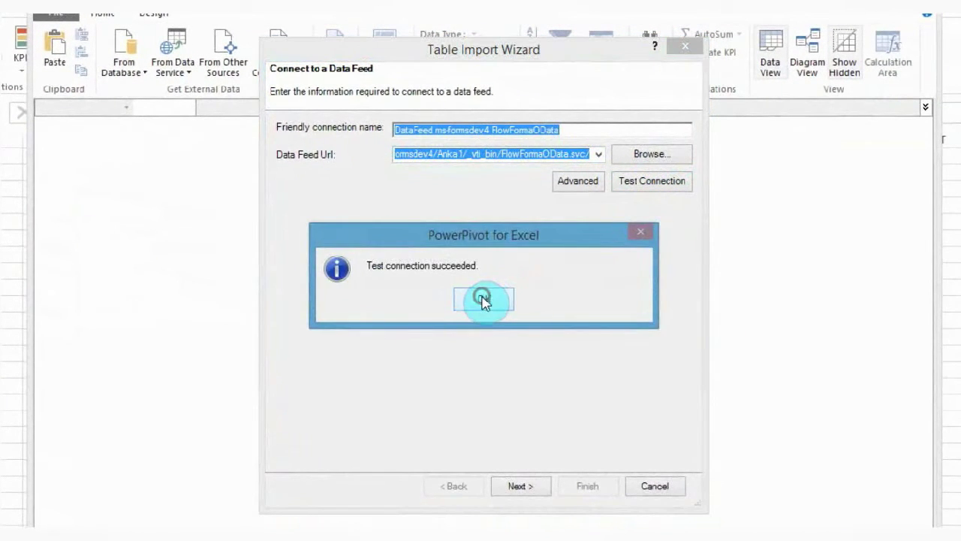
- Import the Flows, Forms, Questions and Steps tables from the data feed and close the wizard
left_click(515, 487)
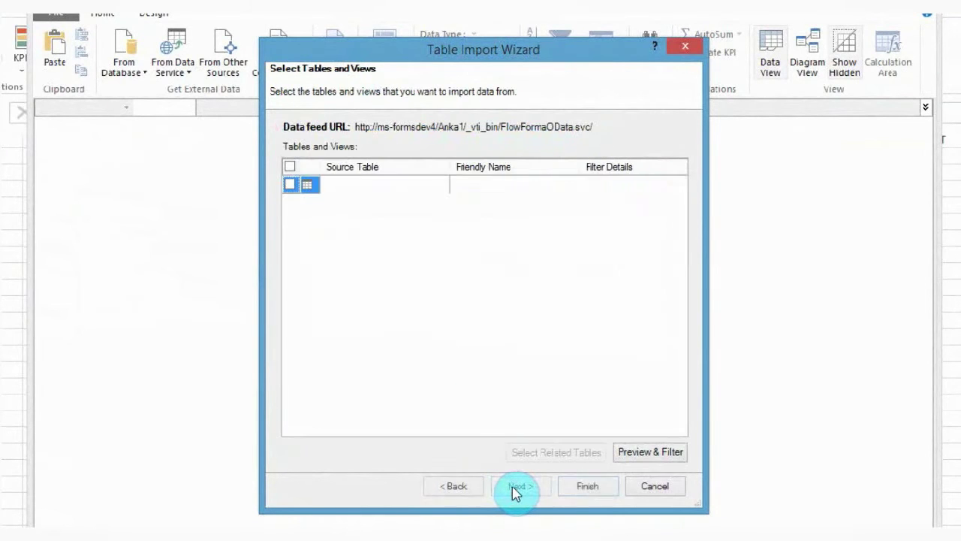
left_click(290, 188)
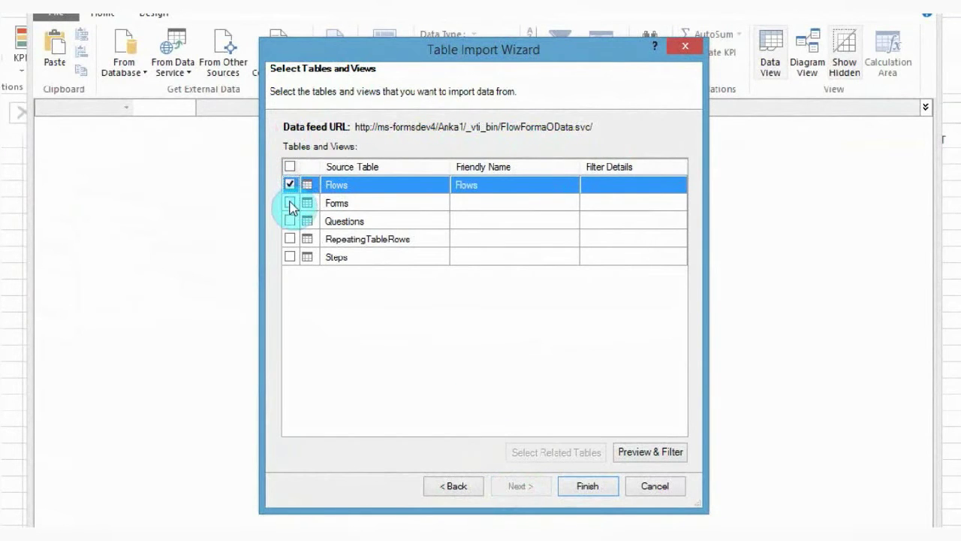
left_click(290, 204)
left_click(290, 222)
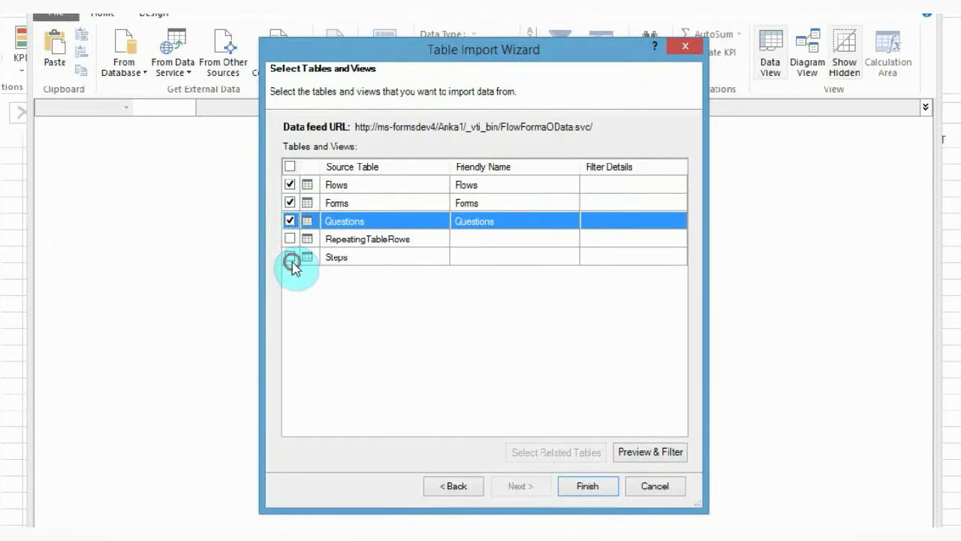
left_click(290, 257)
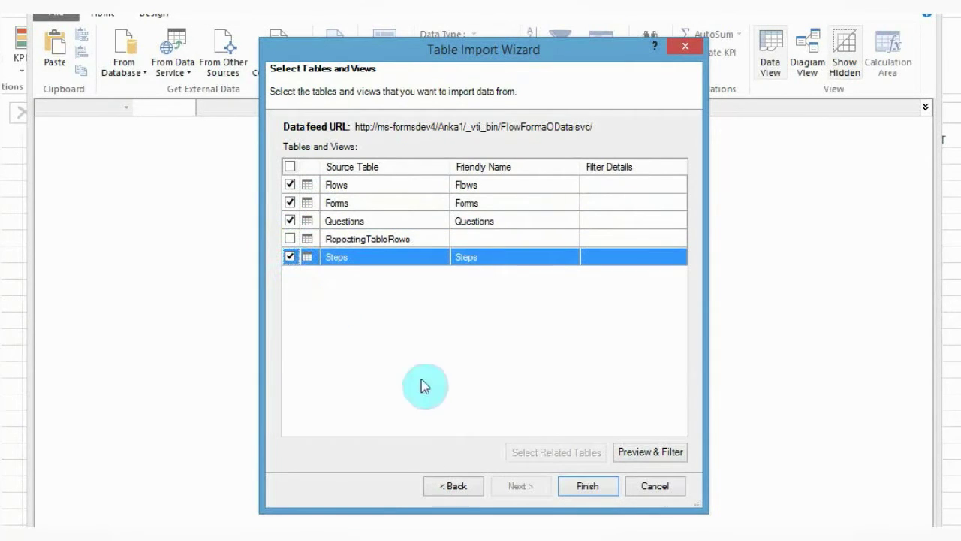
left_click(589, 487)
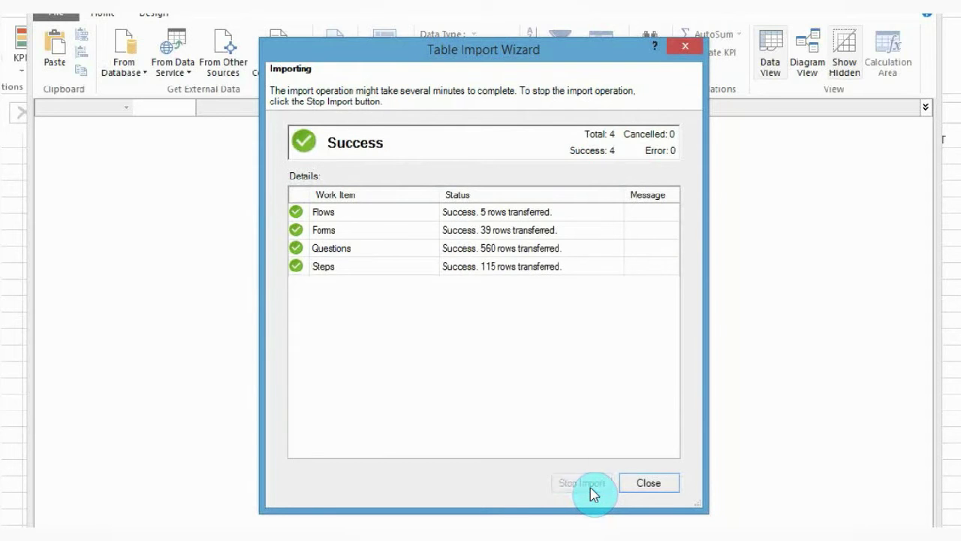
left_click(649, 483)
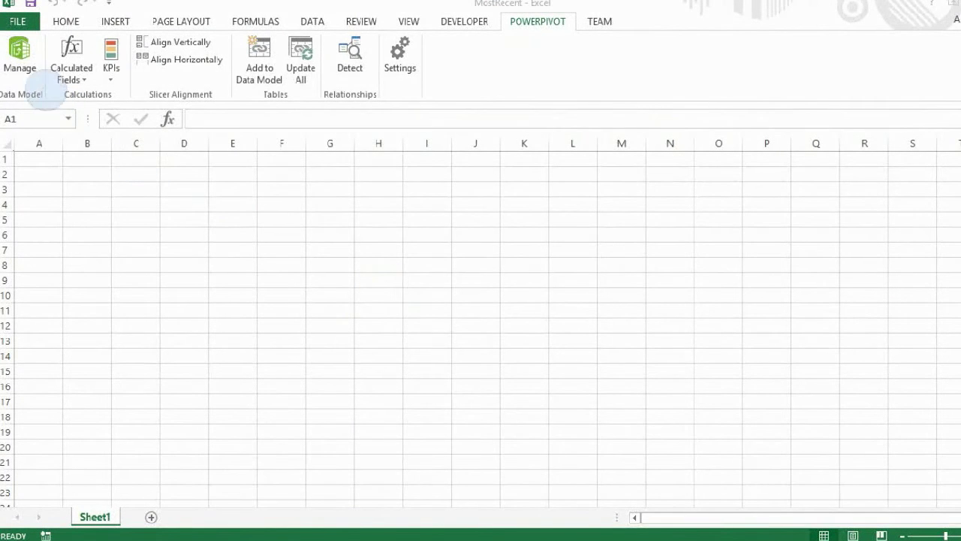
- In the MostRecent.xlsx data model, create a relationship from the Flows table's FlowID to the Forms table's FlowID
left_click(19, 64)
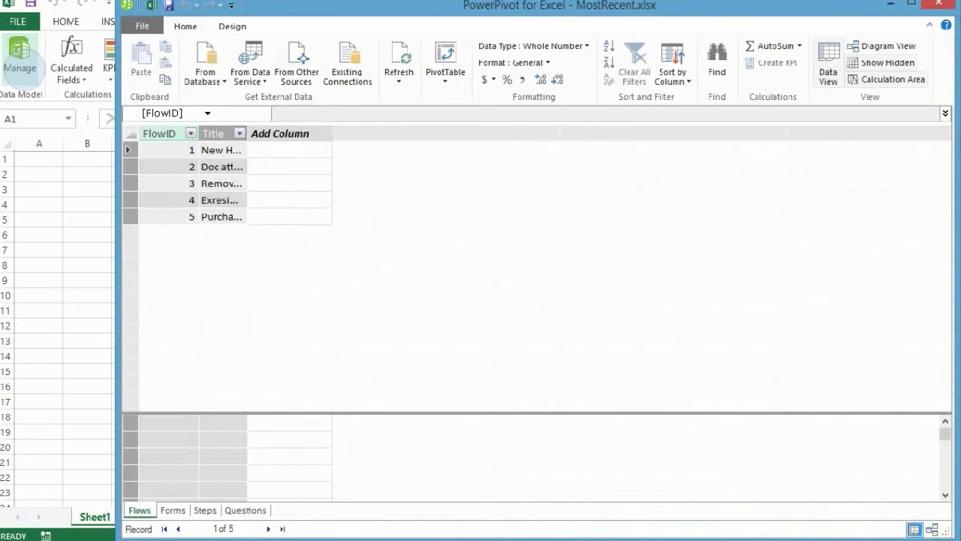
left_click(232, 26)
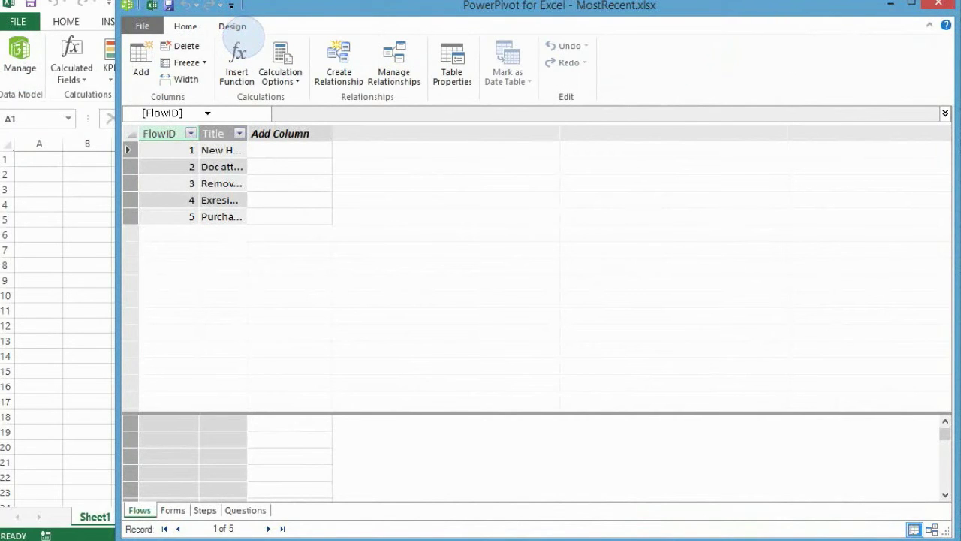
left_click(346, 71)
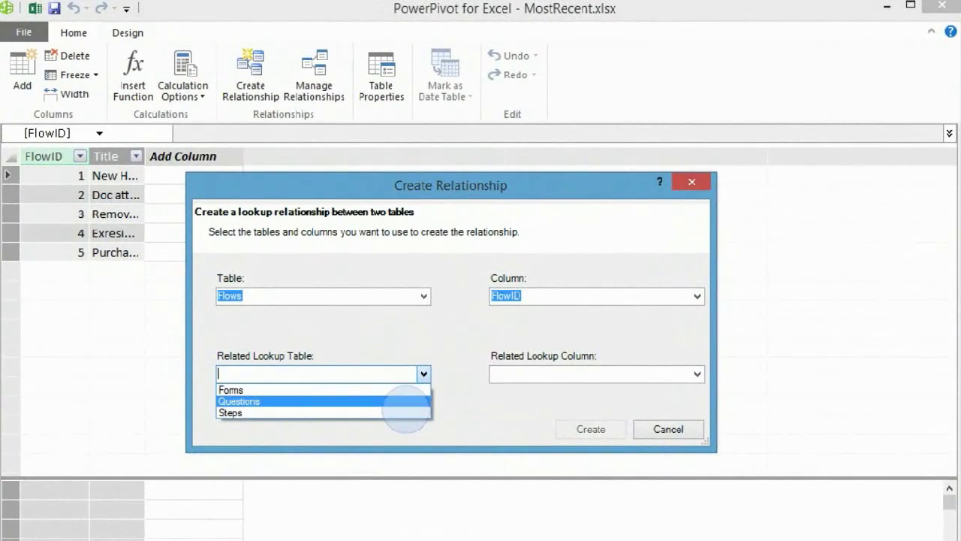
left_click(397, 389)
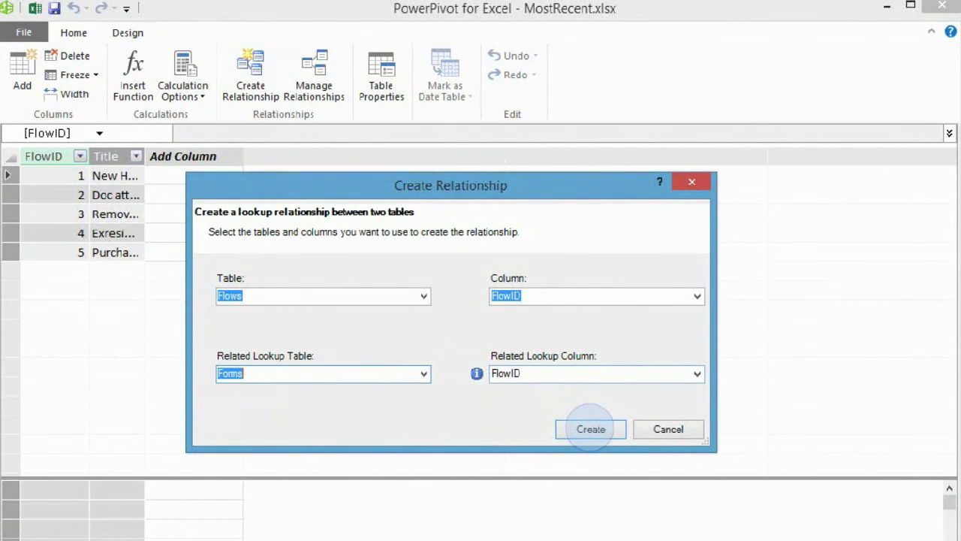
left_click(590, 428)
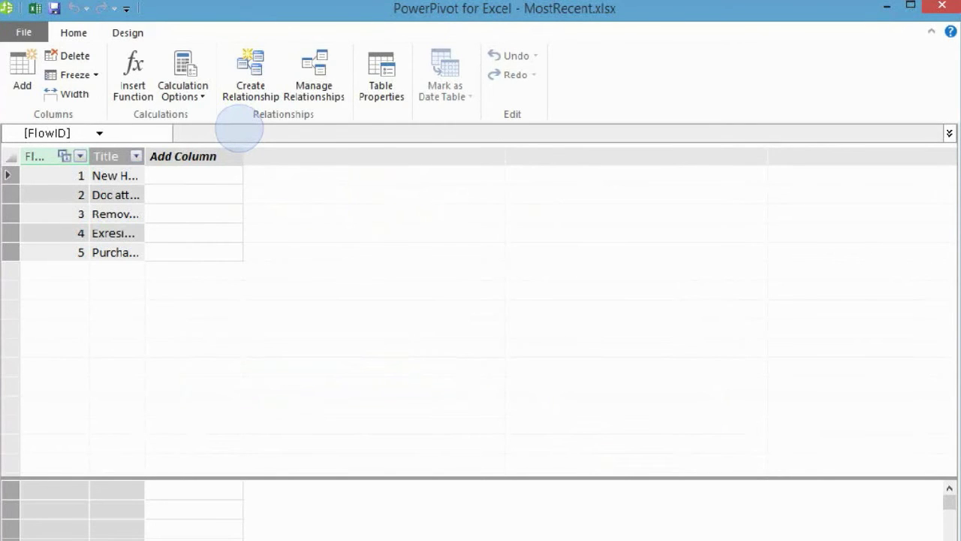
- Create a relationship from the Forms table's FormID to the Steps table's FormID
left_click(250, 75)
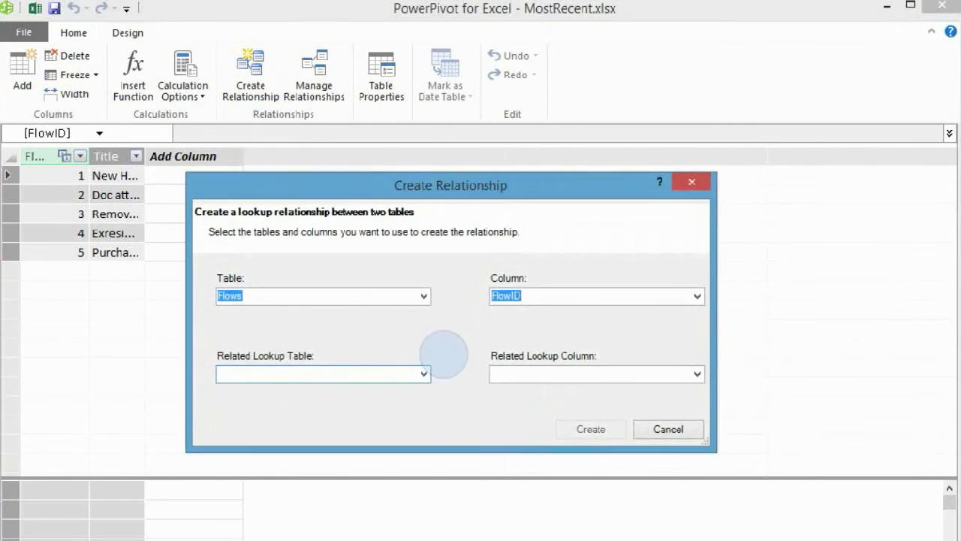
left_click(425, 297)
left_click(420, 324)
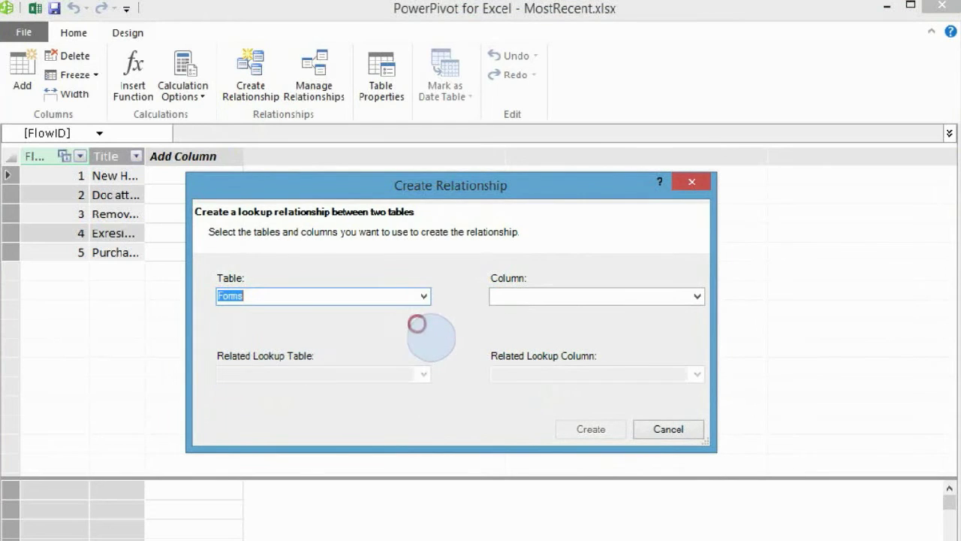
left_click(696, 296)
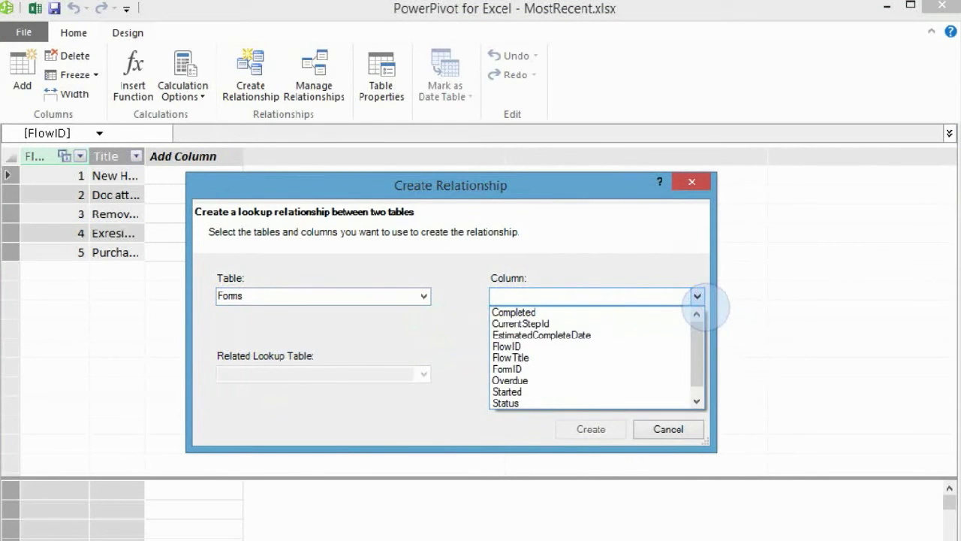
left_click(678, 370)
left_click(424, 373)
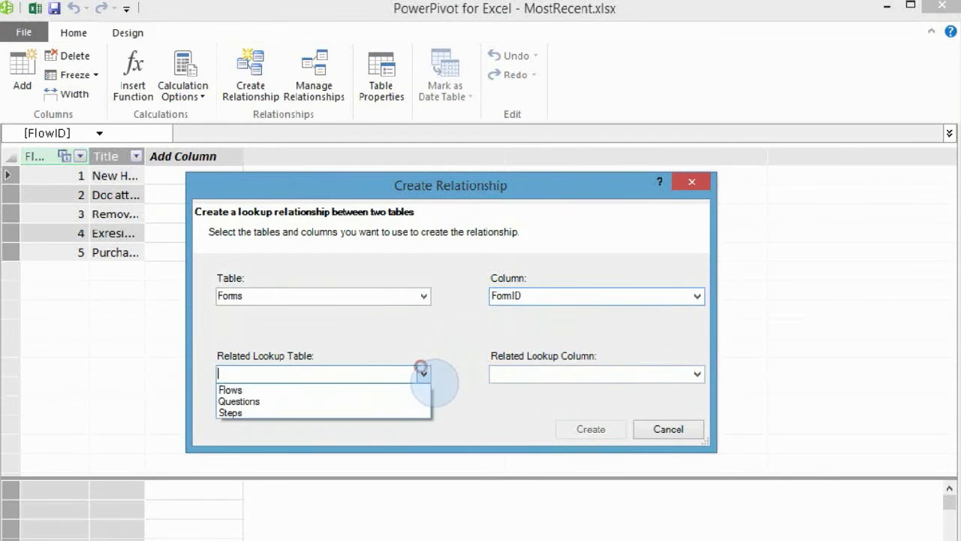
left_click(396, 413)
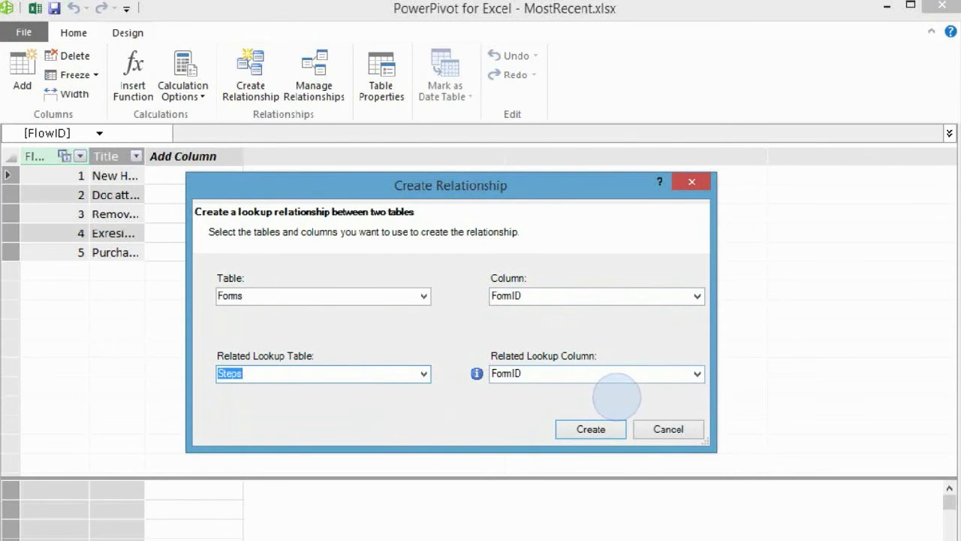
left_click(595, 429)
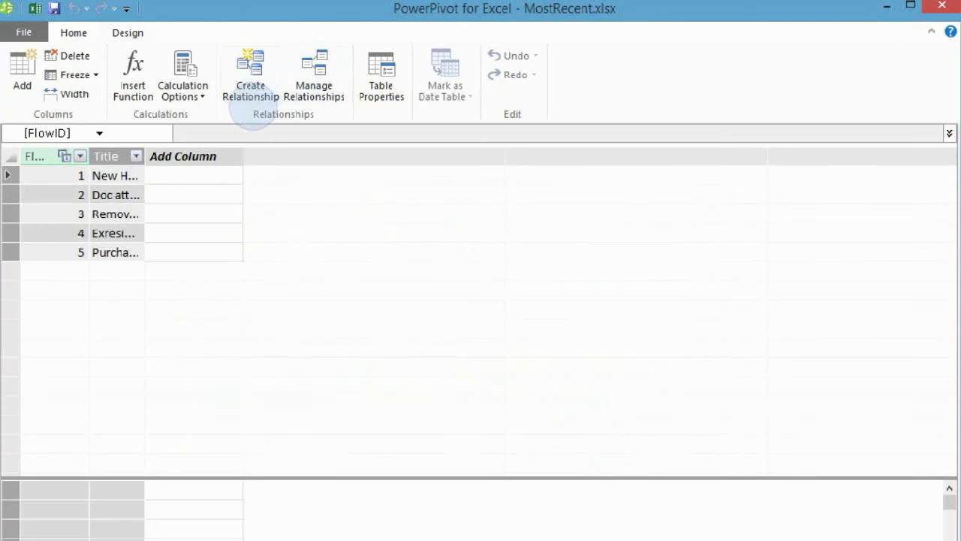
- Create a relationship from the Steps table's UniqueID to the Questions table's StepUniqueID, and show the data model as a diagram
left_click(250, 88)
left_click(423, 296)
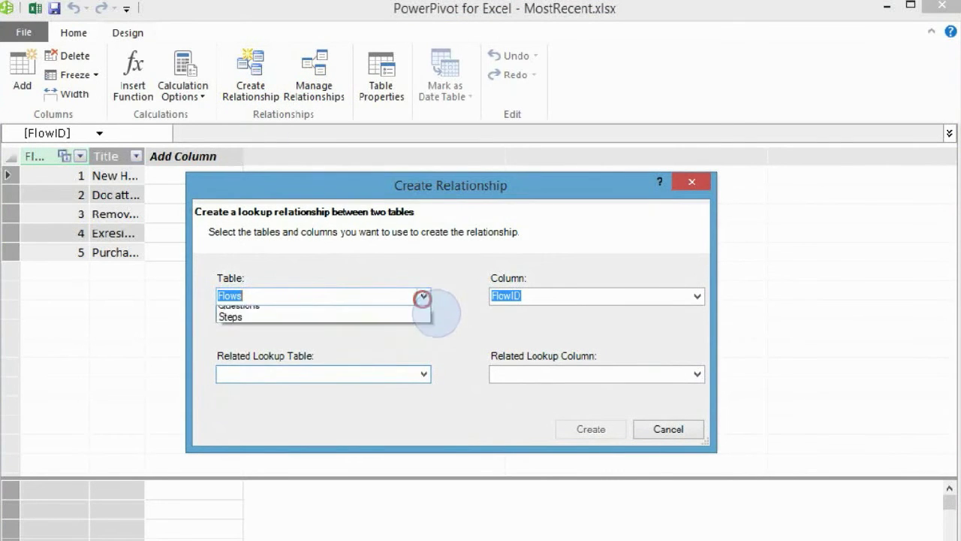
left_click(415, 346)
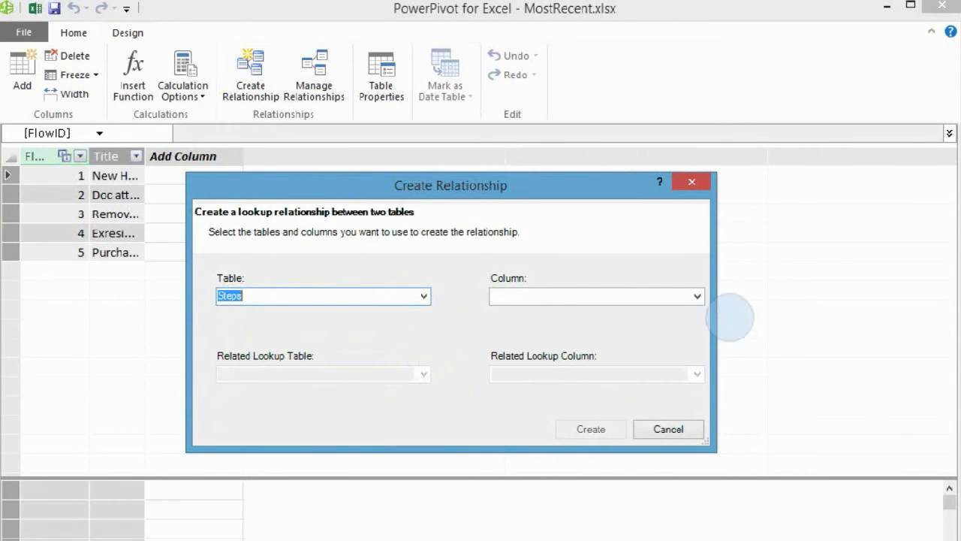
left_click(696, 296)
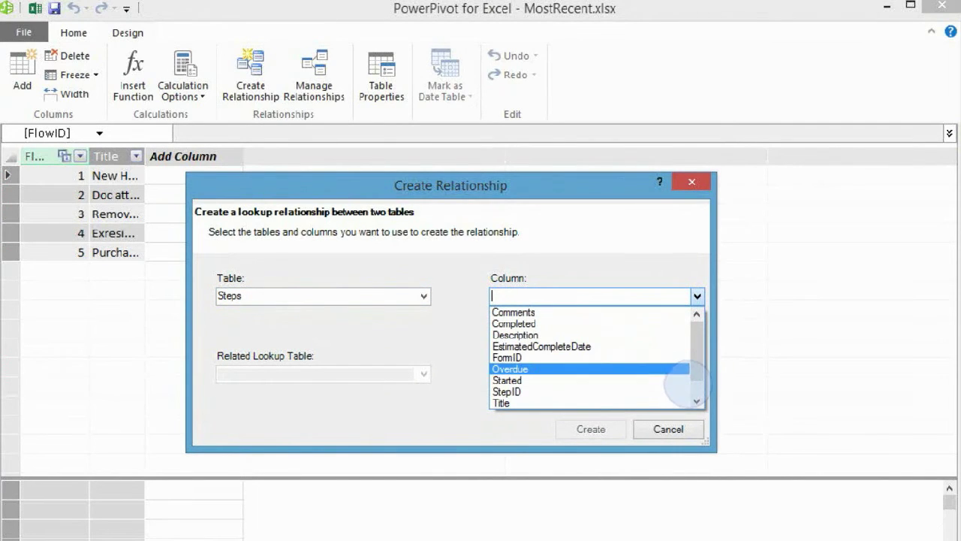
left_click(697, 366)
left_click_drag(696, 365, 696, 383)
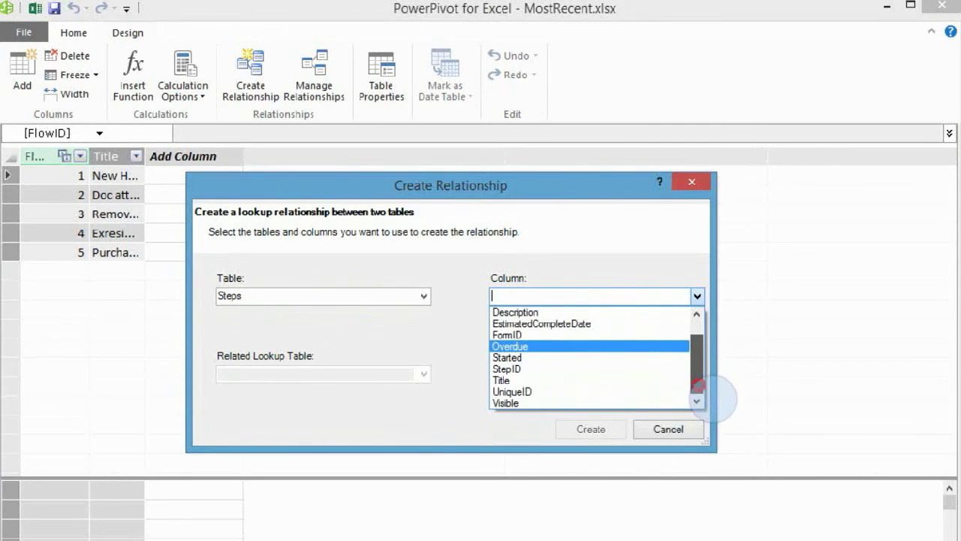
left_click(670, 391)
left_click(419, 375)
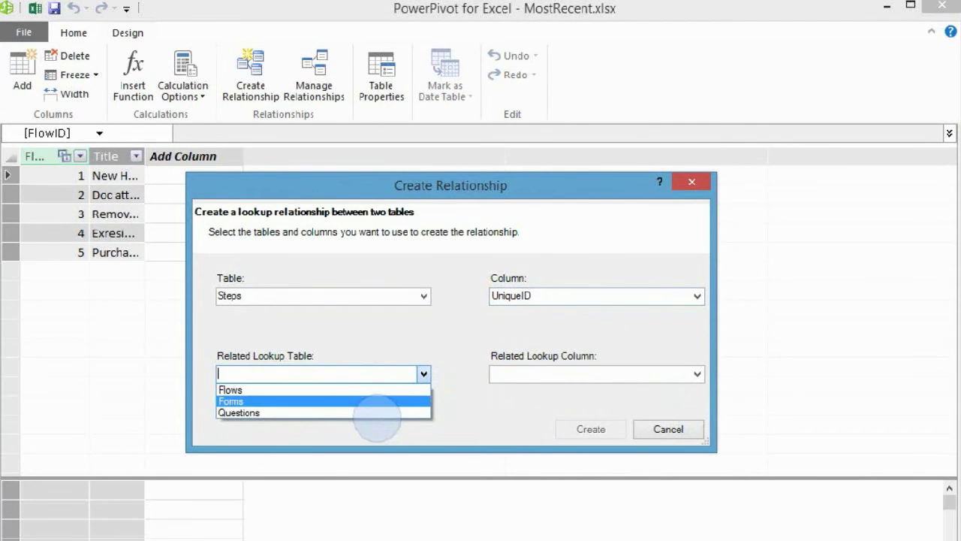
left_click(362, 410)
left_click(695, 371)
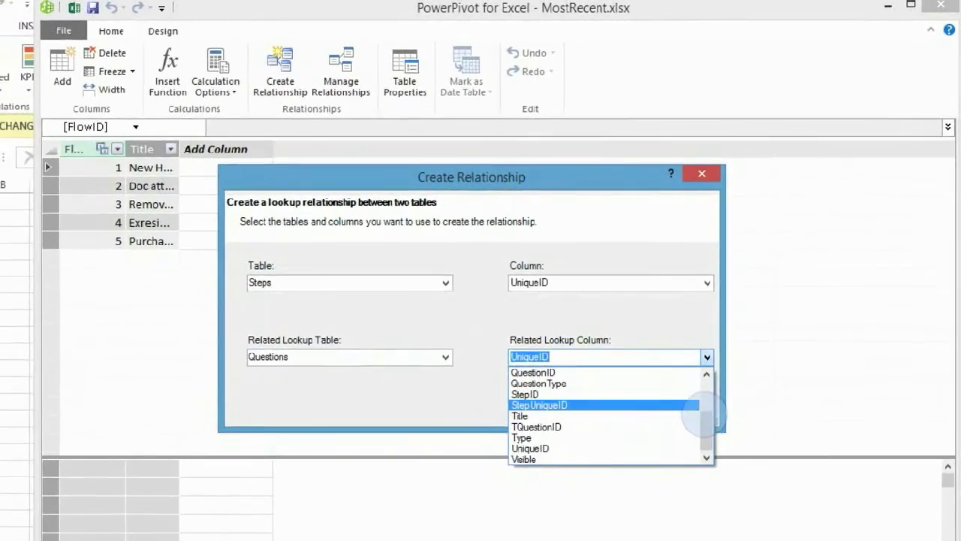
left_click(521, 423)
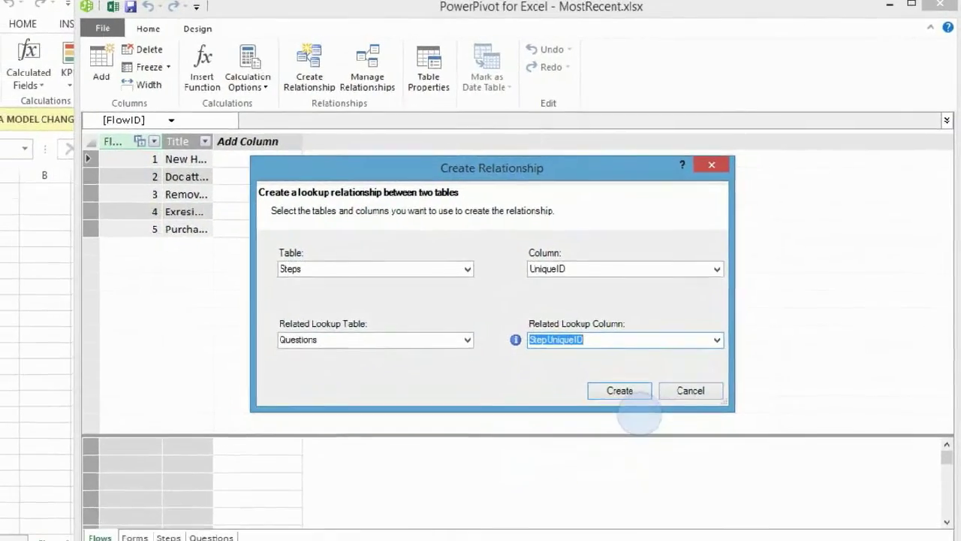
left_click(620, 391)
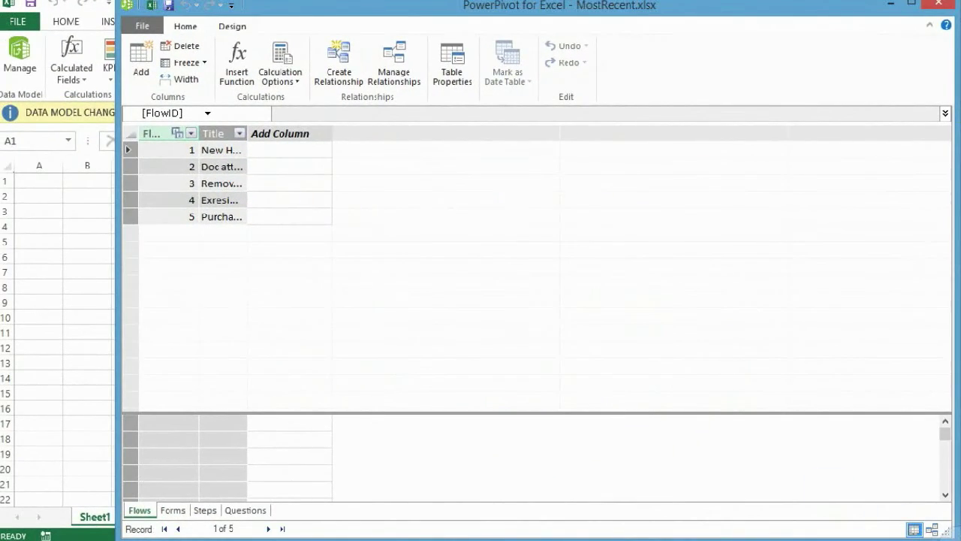
left_click(931, 530)
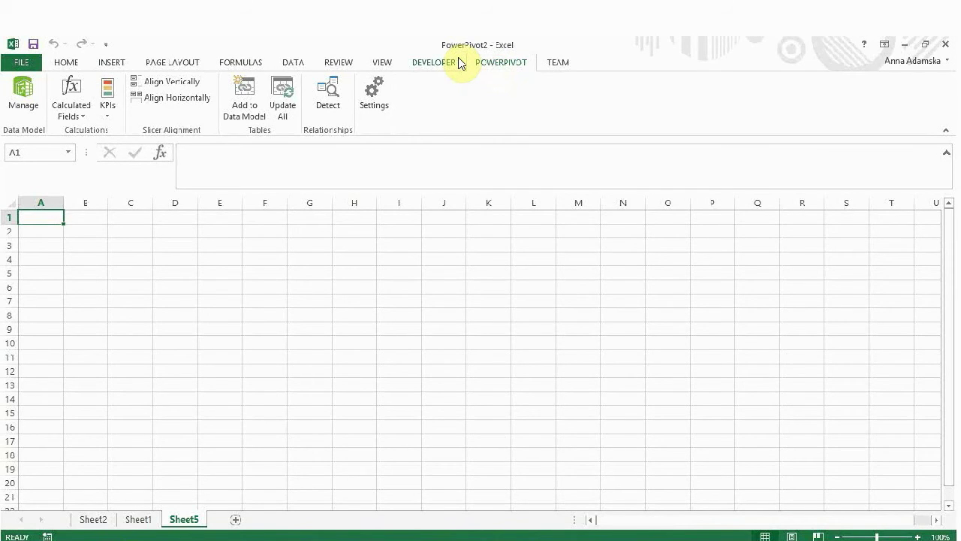
- From the PowerPivot2 workbook's data model, insert a PivotTable on a new worksheet
left_click(20, 94)
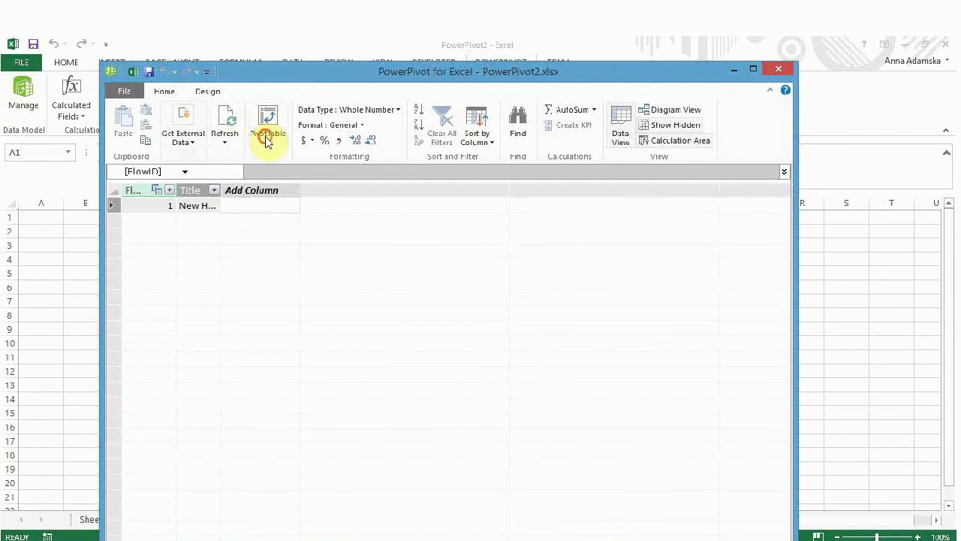
left_click(268, 135)
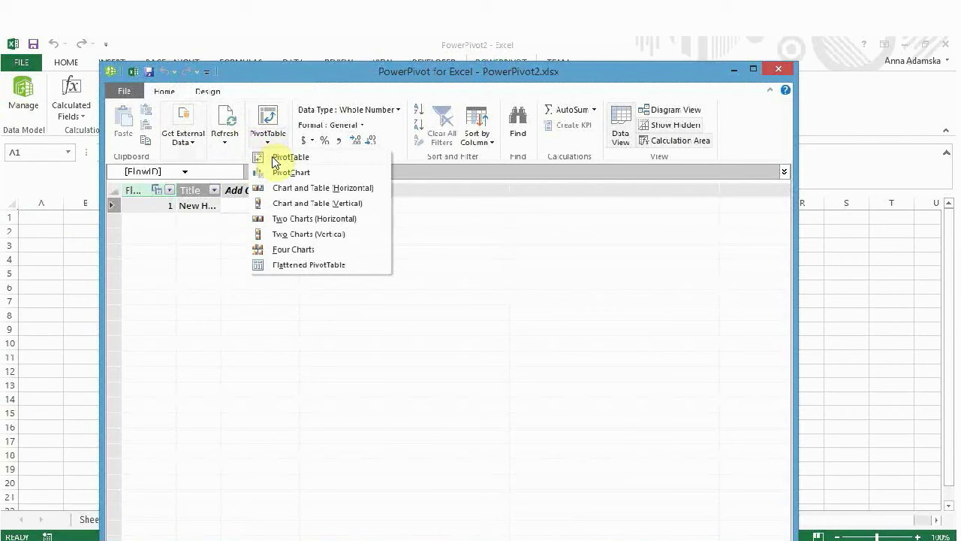
left_click(275, 162)
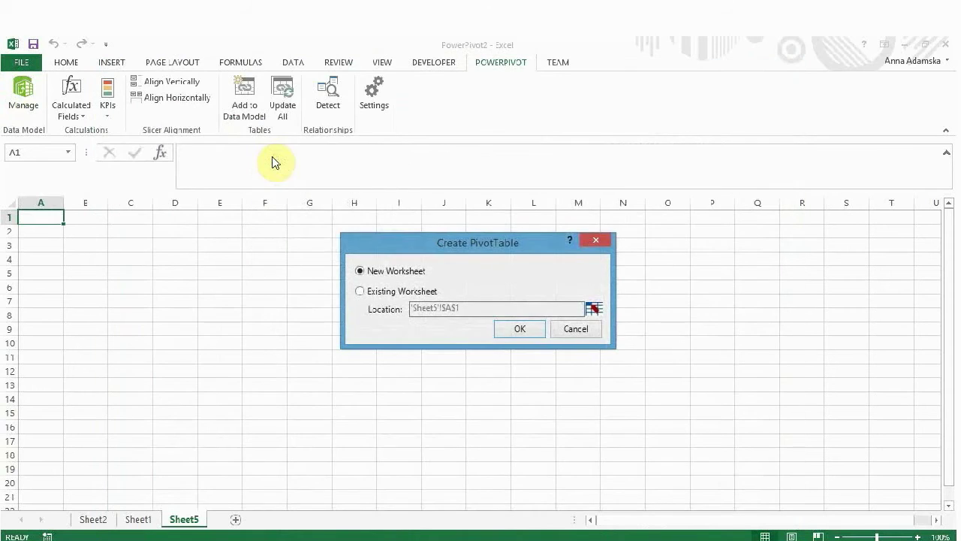
left_click(517, 330)
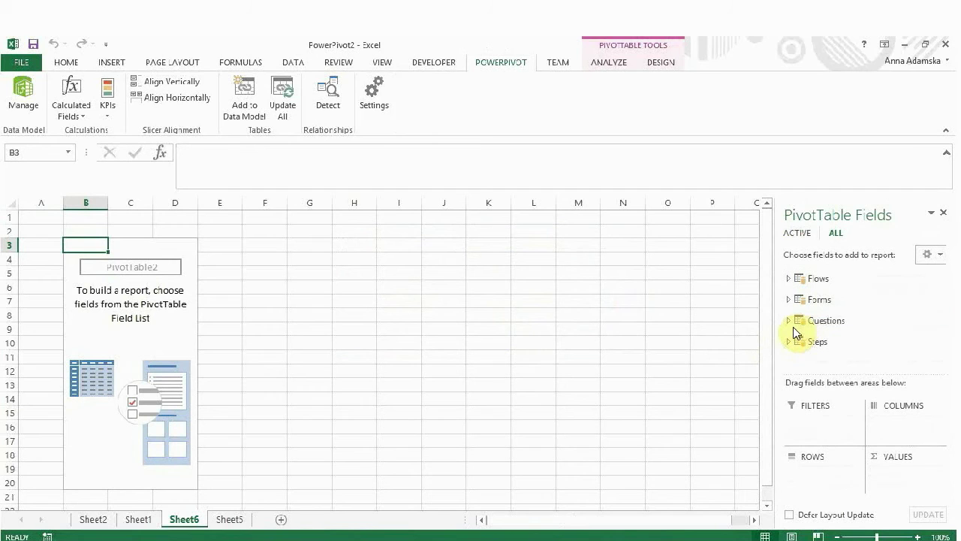
- Add the Questions table's Title field to the PivotTable columns and its Answer field to the rows
left_click(788, 320)
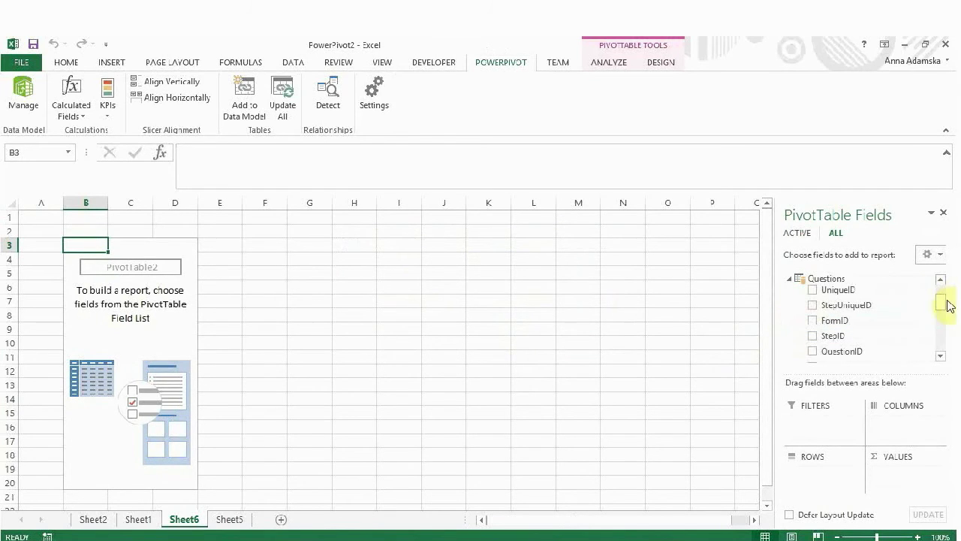
left_click(941, 357)
left_click(941, 357)
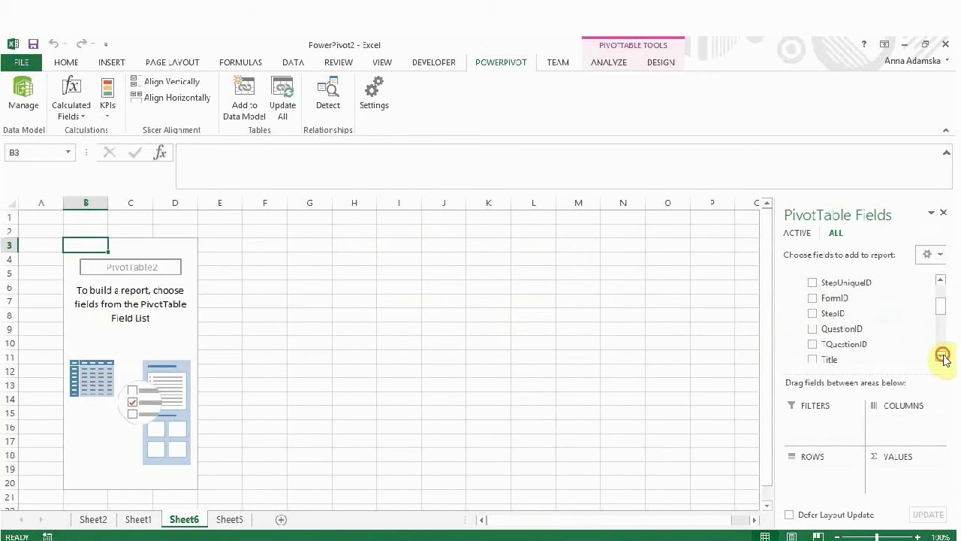
left_click(941, 358)
left_click(941, 358)
left_click(941, 357)
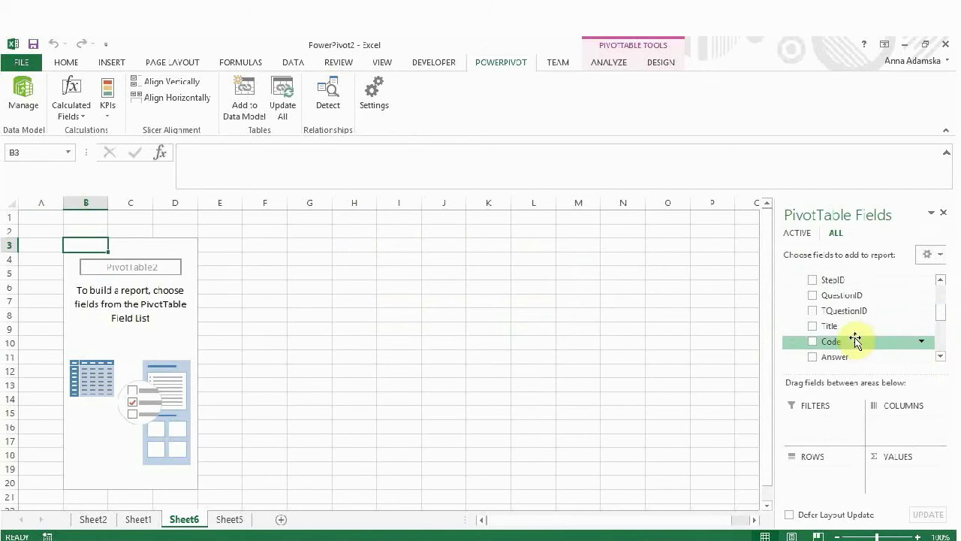
left_click_drag(837, 331, 902, 420)
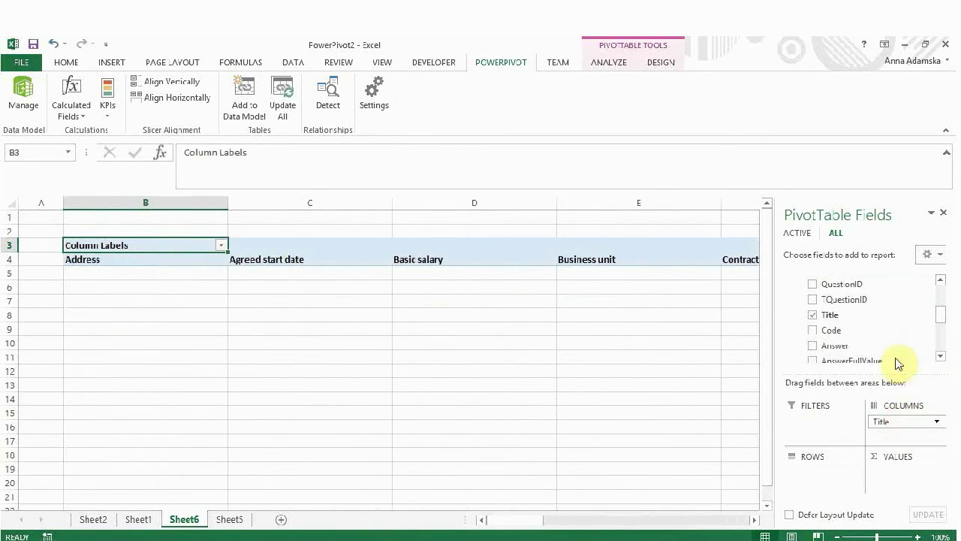
scroll(834, 320, "down", 1)
left_click_drag(820, 303, 826, 472)
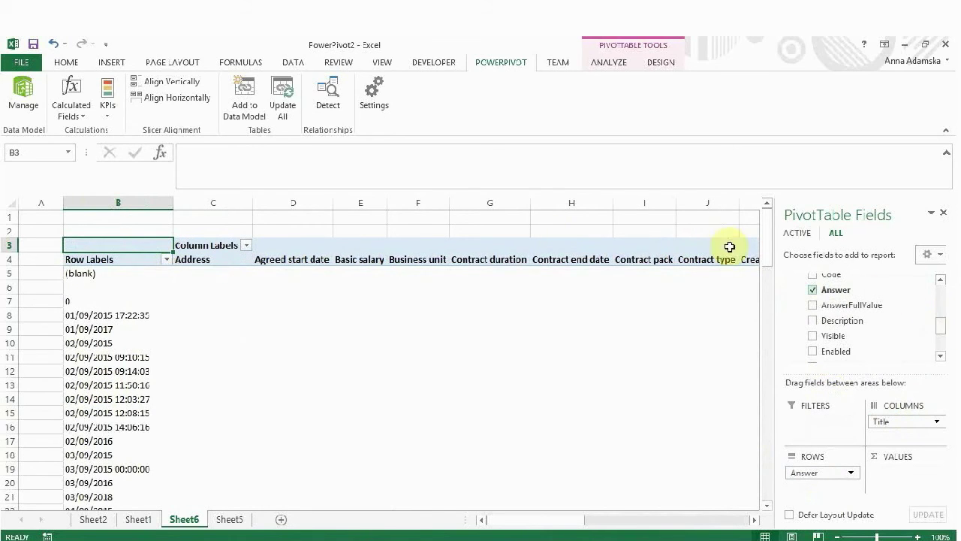
- Filter the Title field to Contract type only and add the Answer field to the PivotTable values as a count
left_click_drag(939, 325, 942, 317)
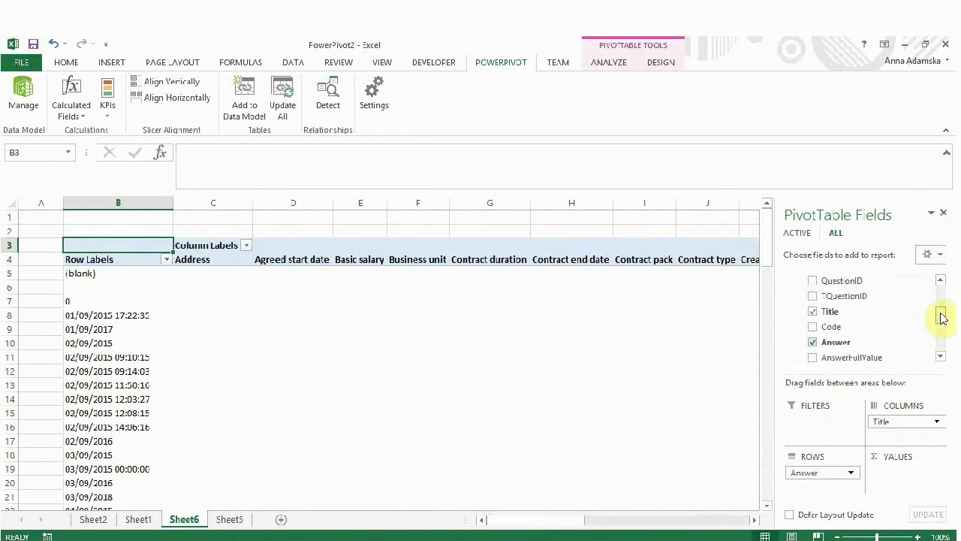
left_click(923, 311)
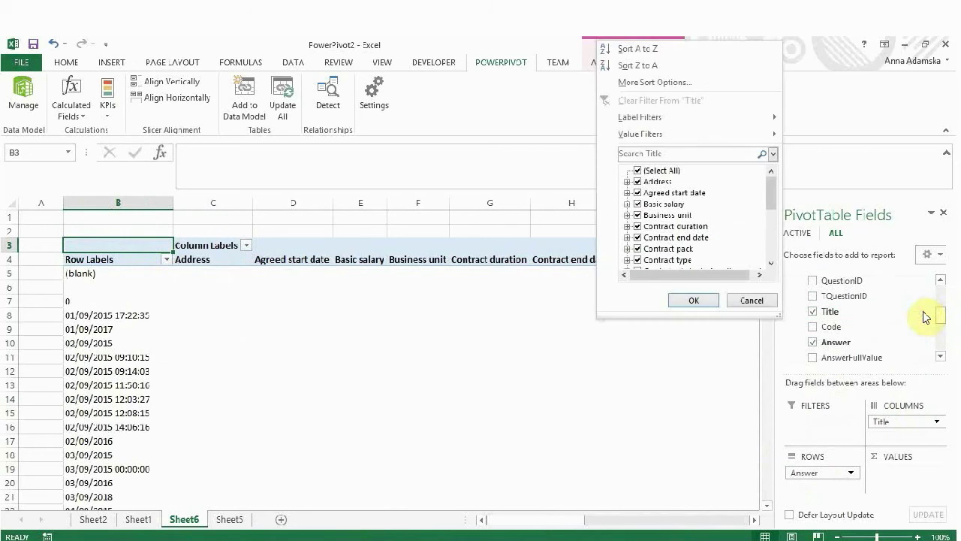
left_click(638, 171)
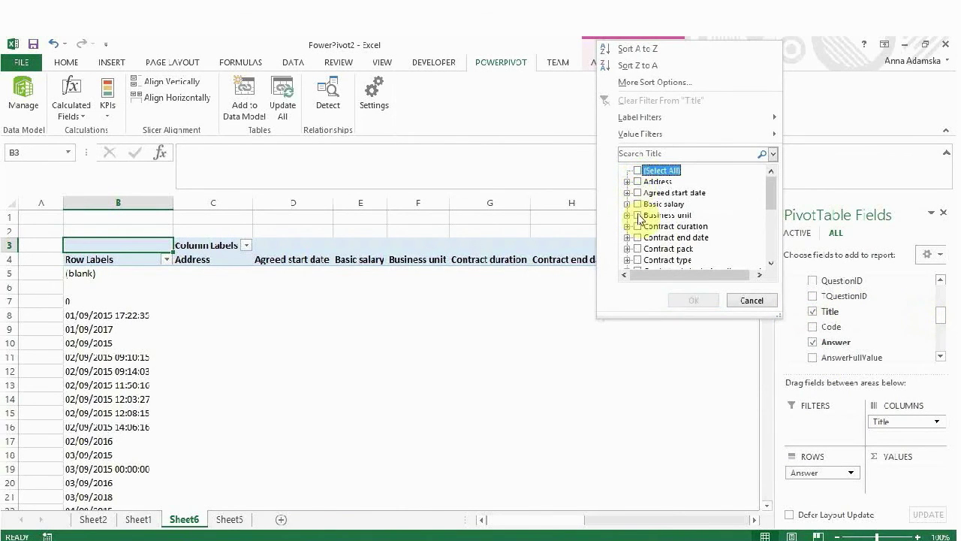
left_click(638, 260)
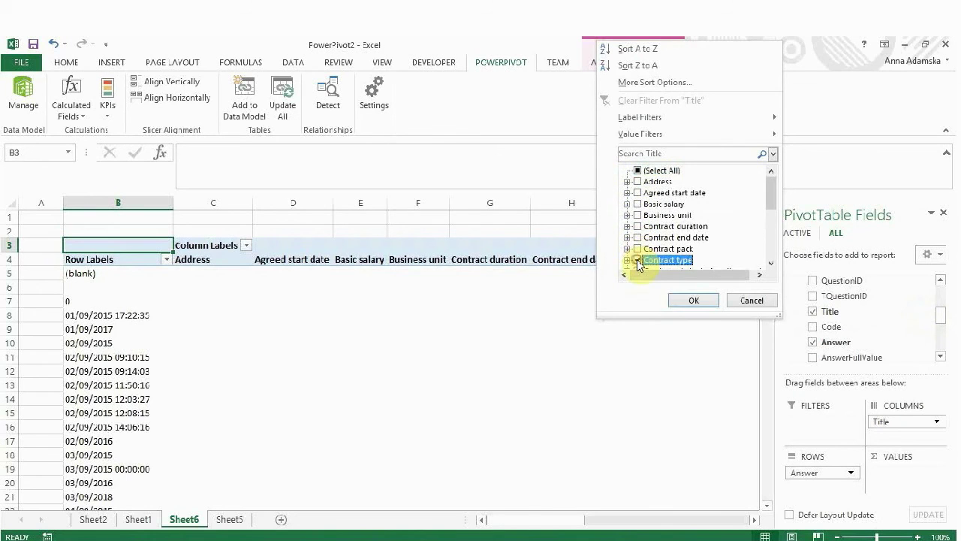
left_click(691, 300)
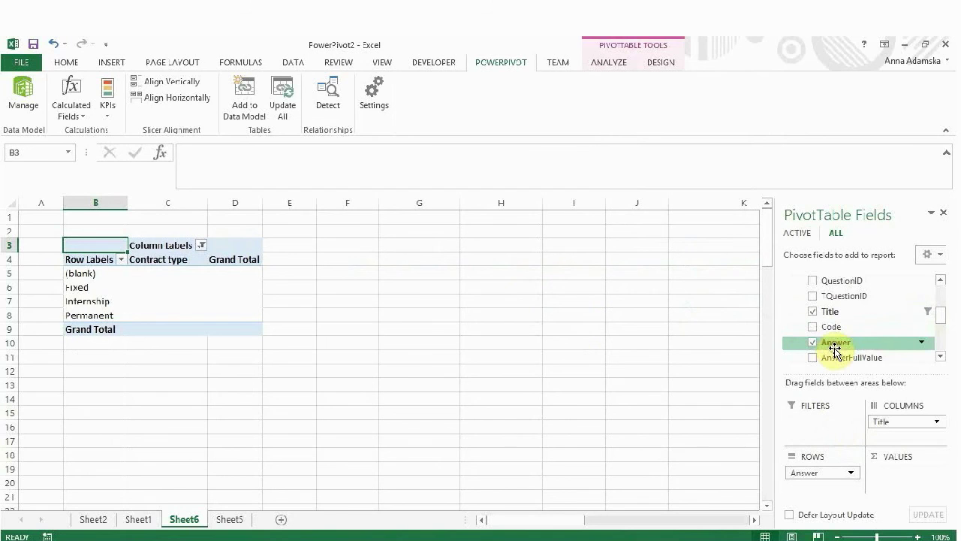
left_click_drag(835, 347, 899, 481)
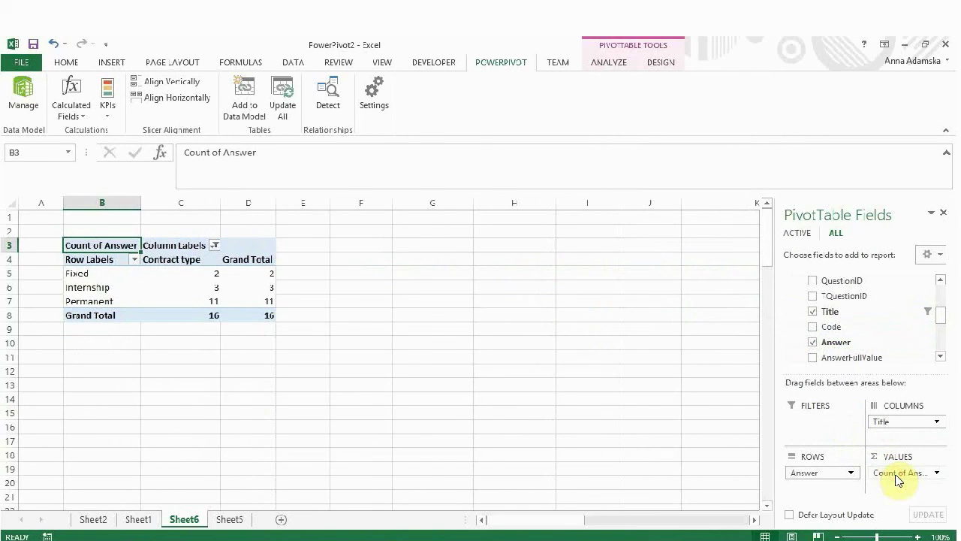
- Insert a pie PivotChart of the contract type counts and move it clear of the PivotTable
left_click(650, 63)
left_click(614, 63)
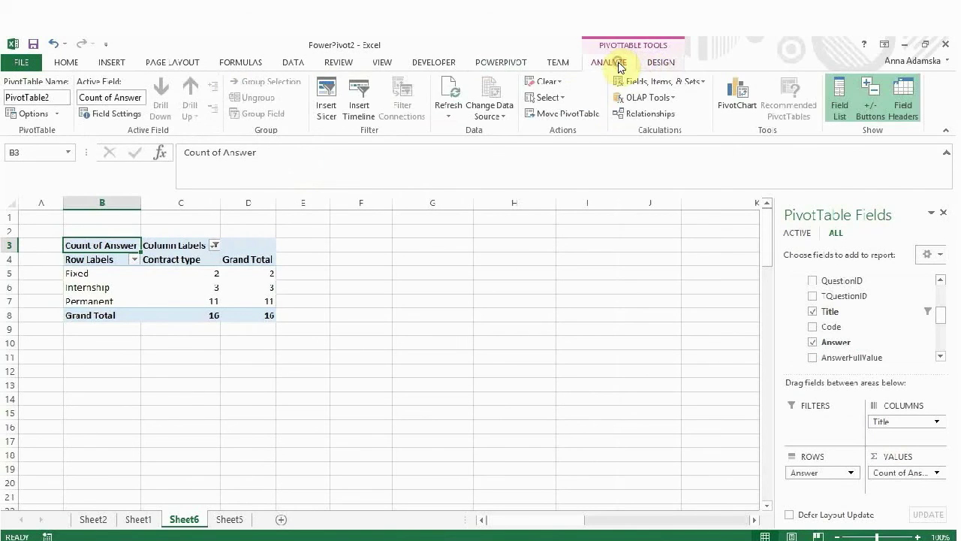
left_click(729, 94)
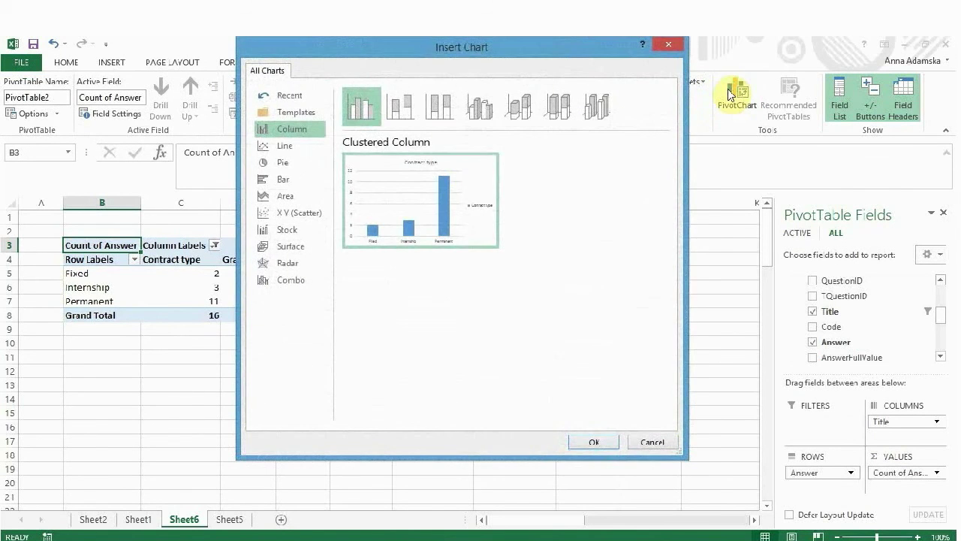
left_click(263, 162)
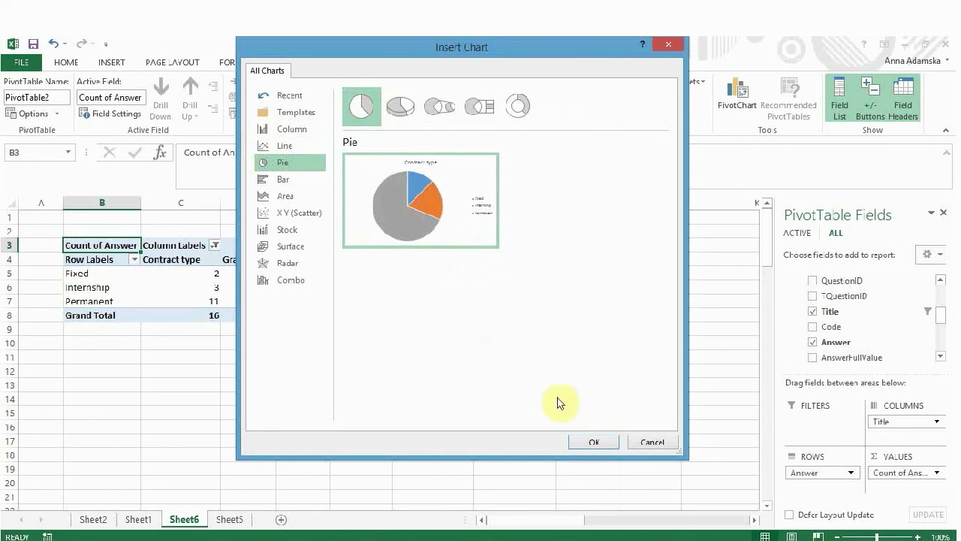
left_click(588, 443)
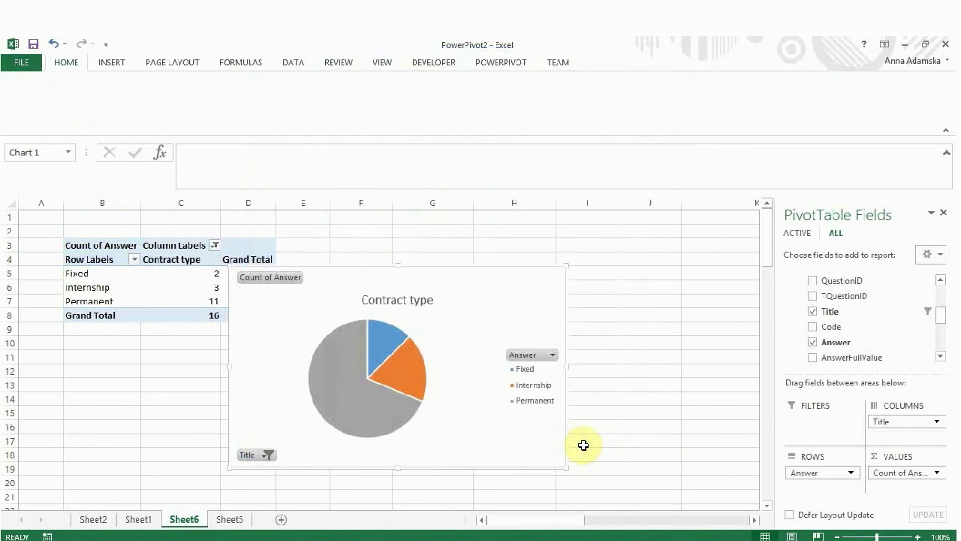
left_click_drag(437, 314, 564, 301)
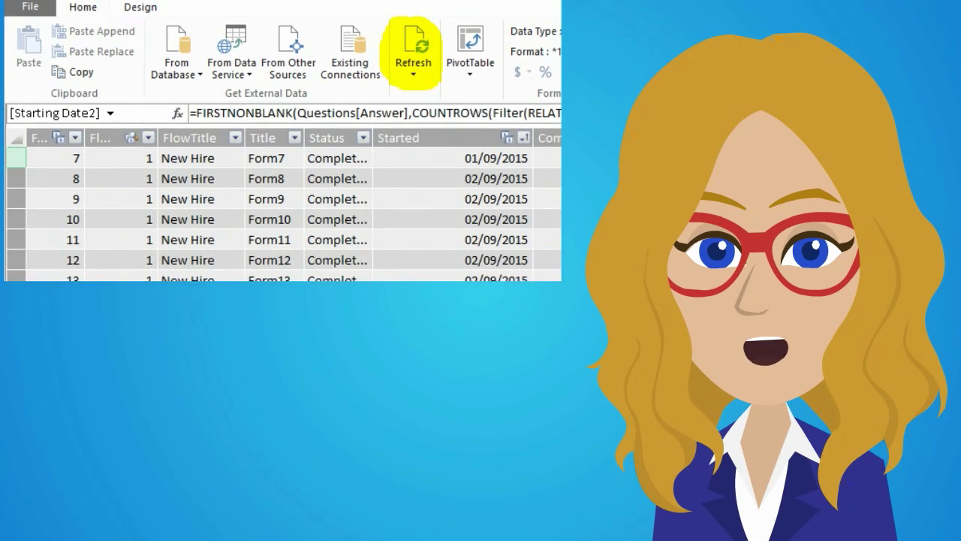